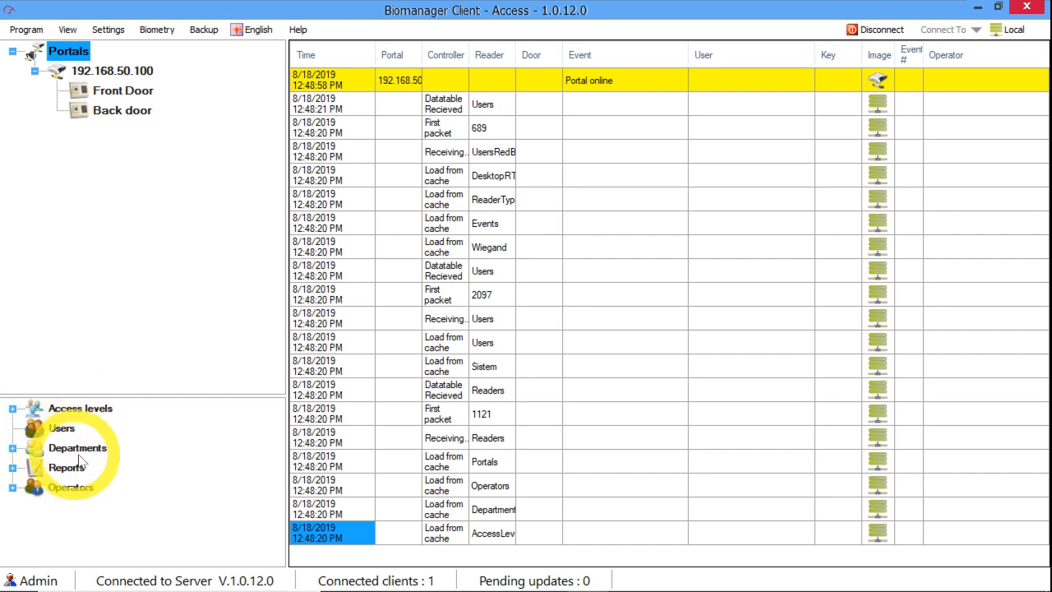
Step: Expand Access levels to reveal All access, then open the Users window listing the five enrolled people
{"action": "double_click", "coordinate": [45, 411]}
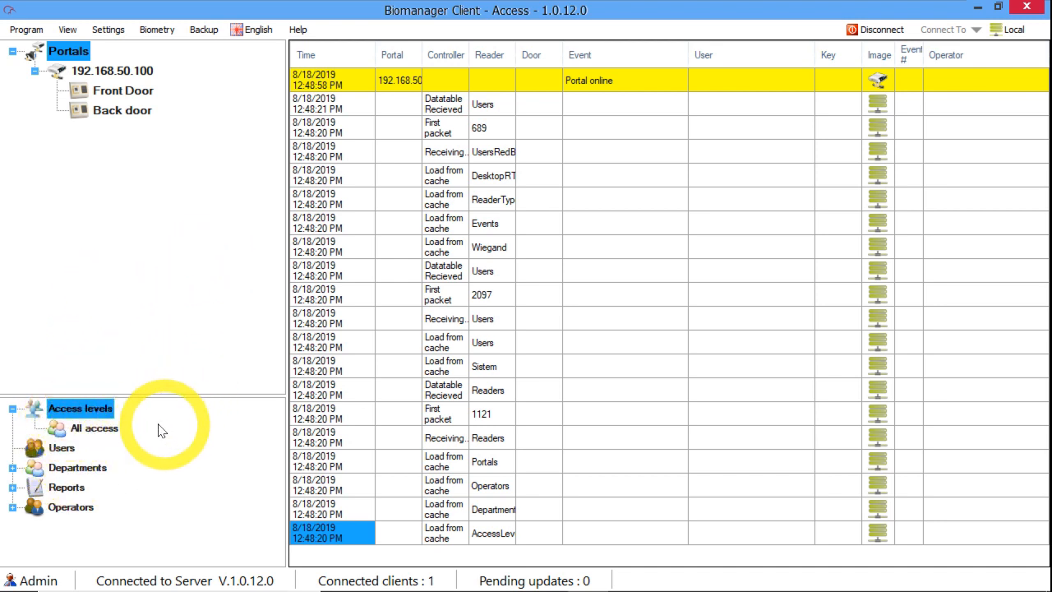
{"action": "double_click", "coordinate": [69, 455]}
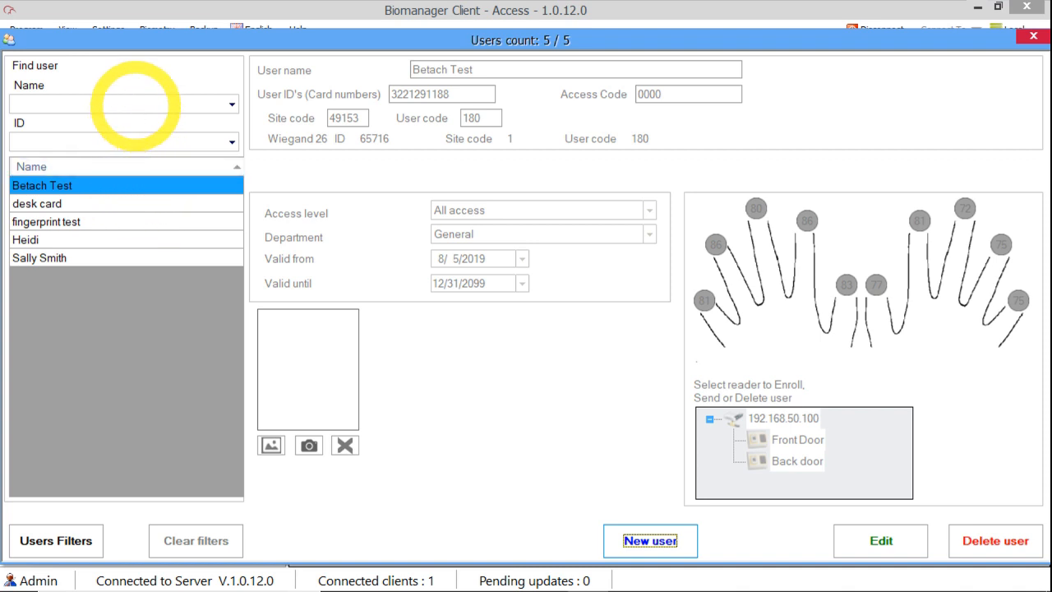
{"action": "left_click", "coordinate": [134, 103]}
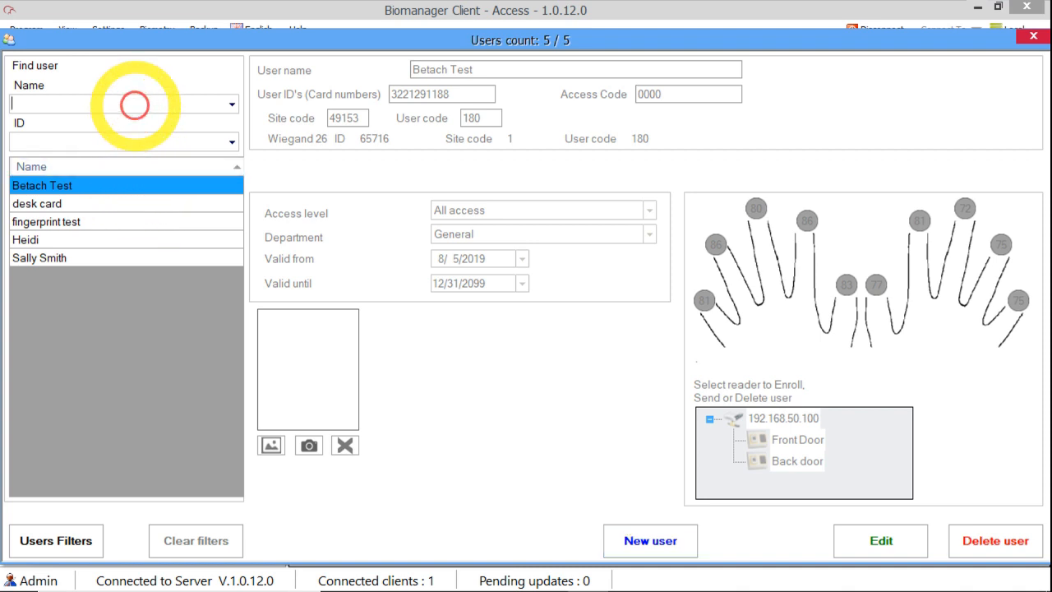
{"action": "left_click", "coordinate": [211, 115]}
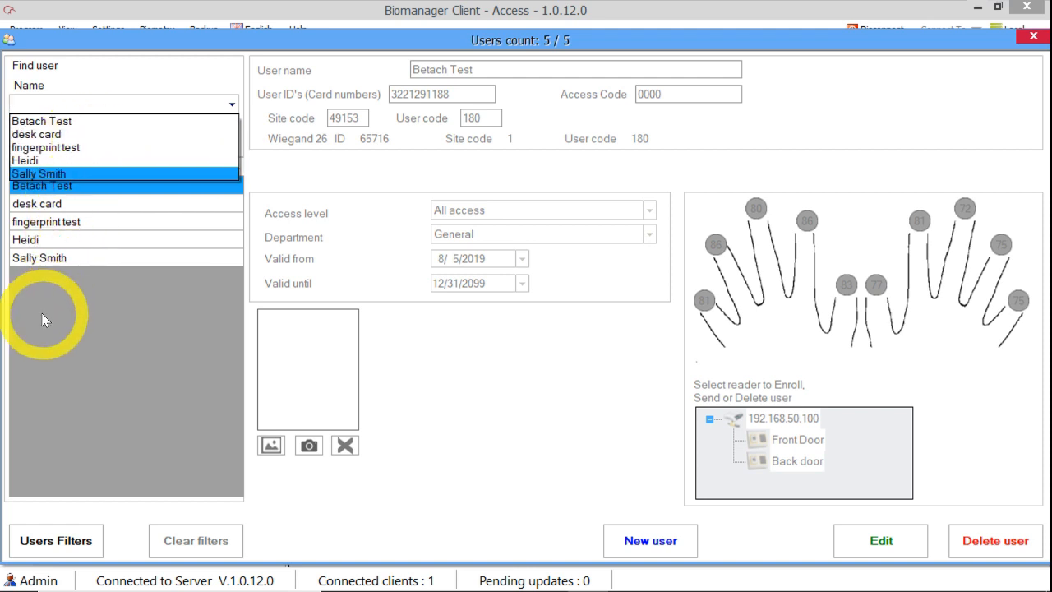
{"action": "type", "text": "sal"}
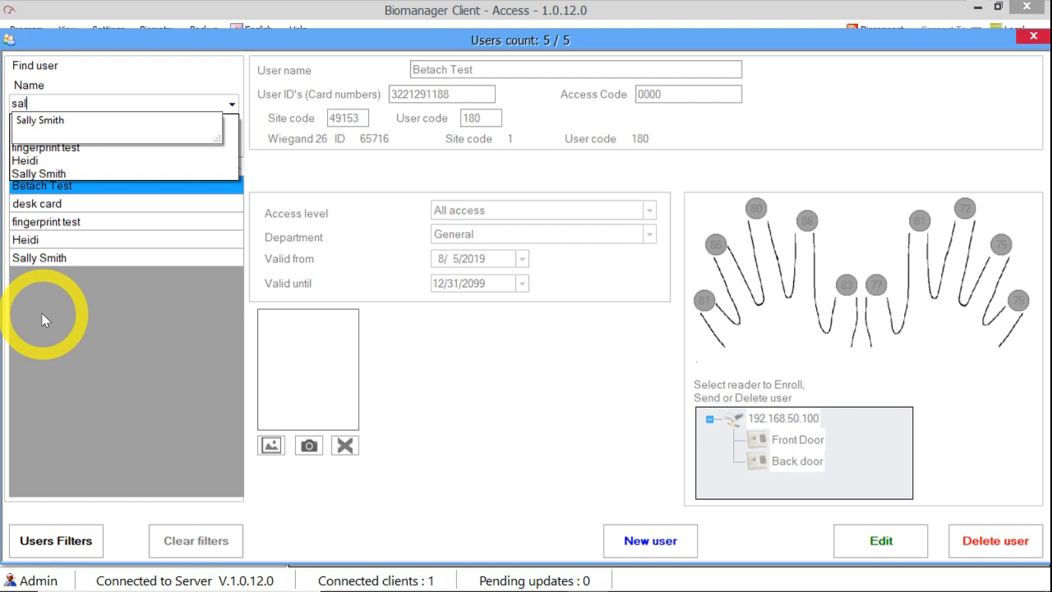
{"action": "key", "text": "BackSpace"}
{"action": "key", "text": "BackSpace"}
{"action": "key", "text": "BackSpace"}
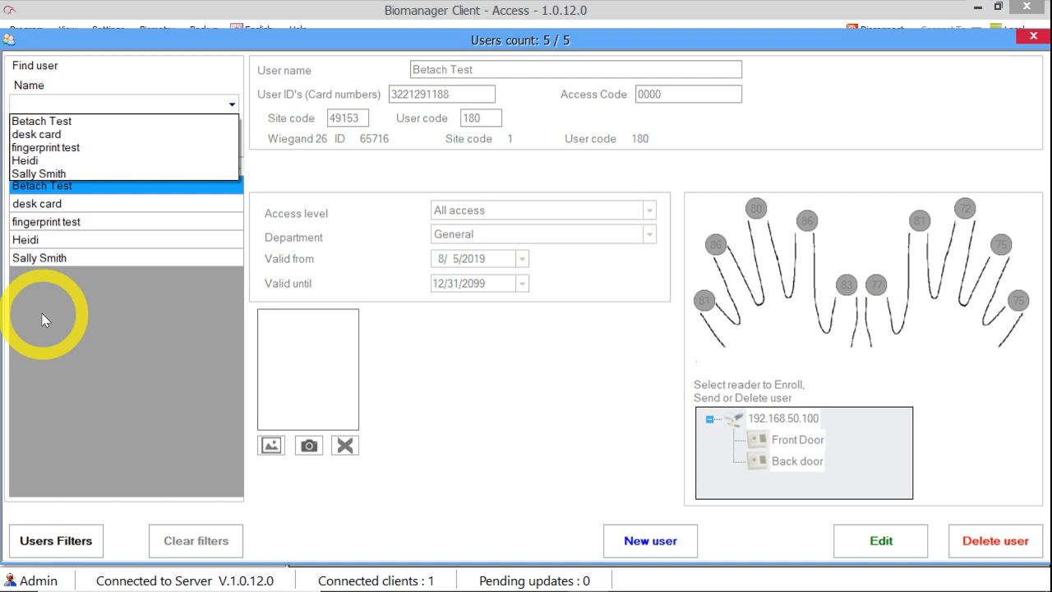
{"action": "left_click", "coordinate": [171, 101]}
{"action": "left_click", "coordinate": [66, 541]}
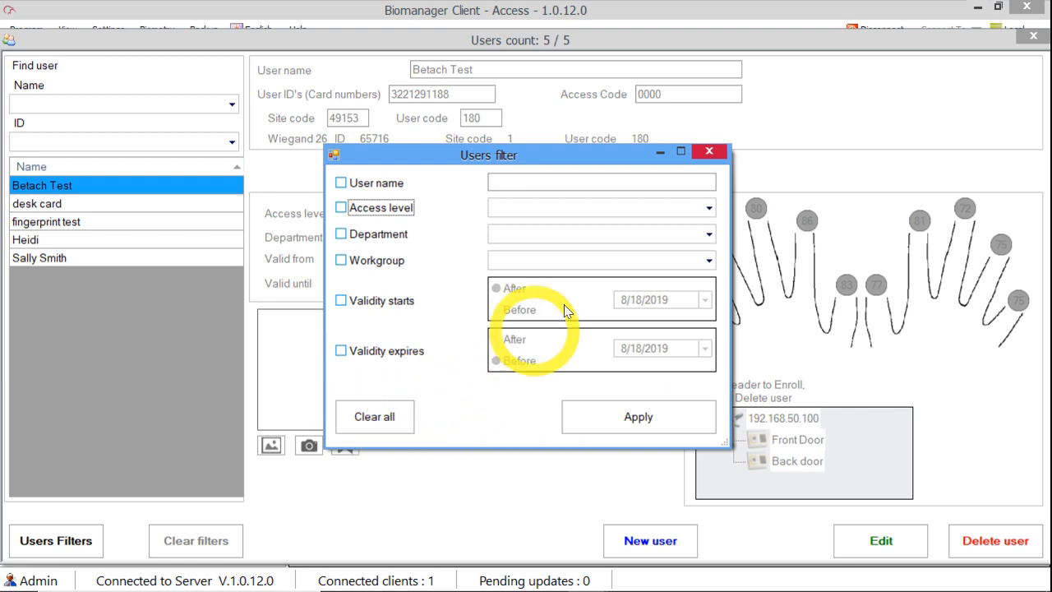
{"action": "left_click", "coordinate": [703, 156]}
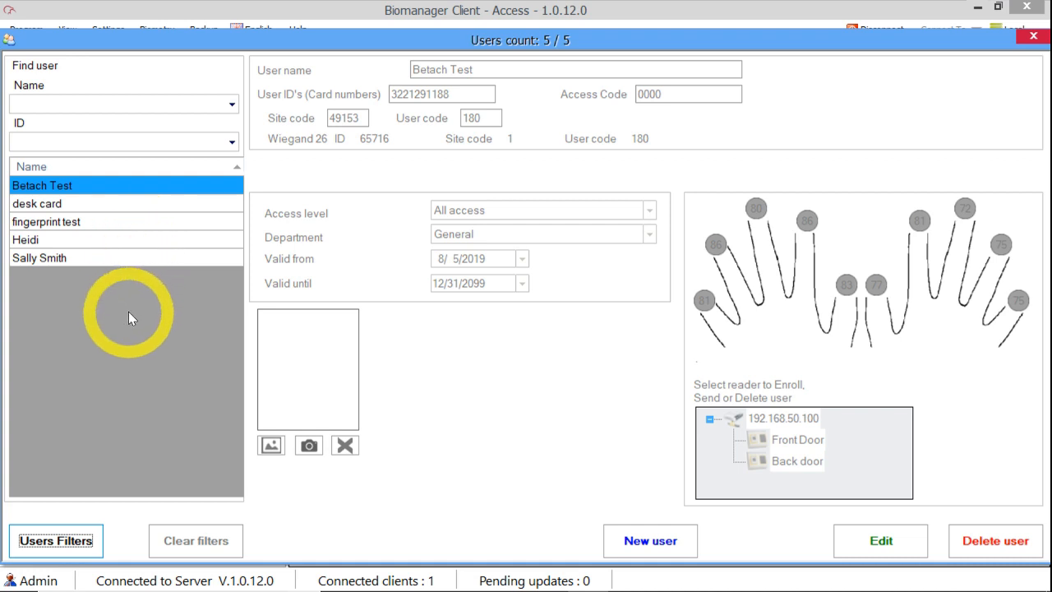
{"action": "left_click", "coordinate": [657, 548]}
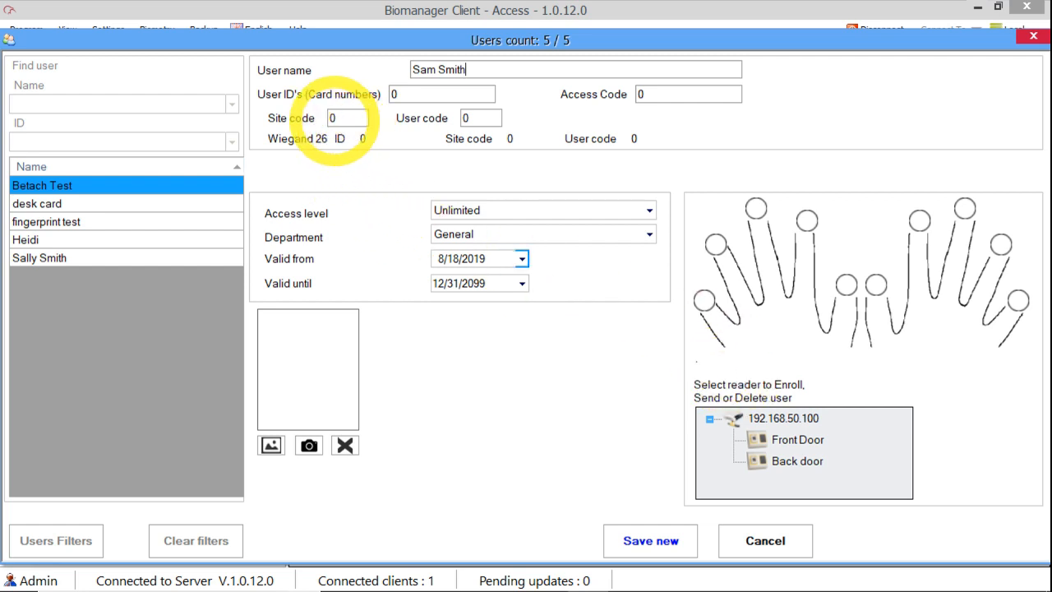
{"action": "double_click", "coordinate": [331, 117]}
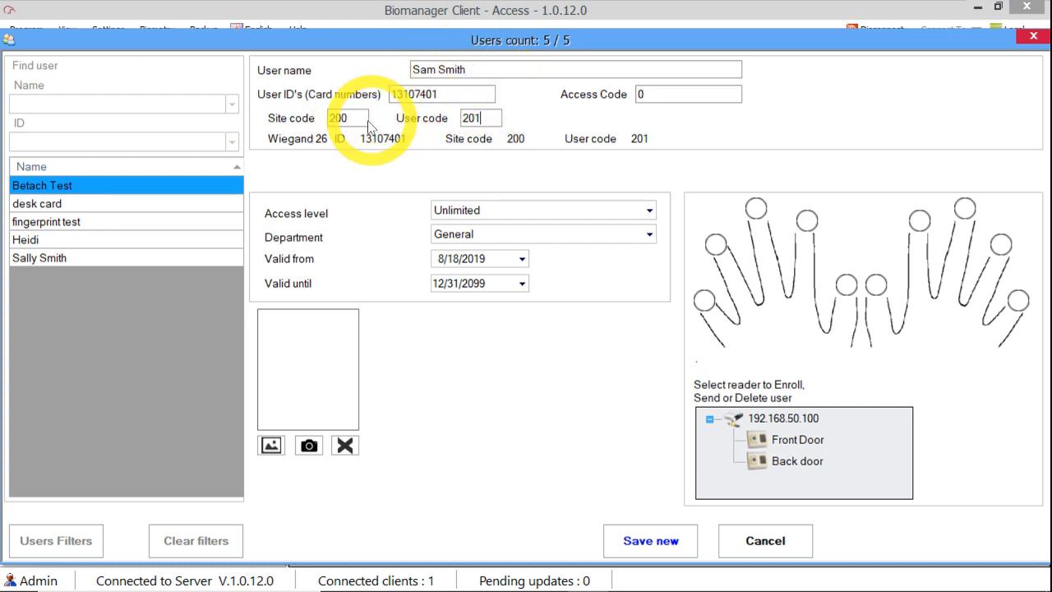
Step: Assign the new user All access and select the KBF-ENR enrollment reader under My PC
{"action": "left_click", "coordinate": [491, 214]}
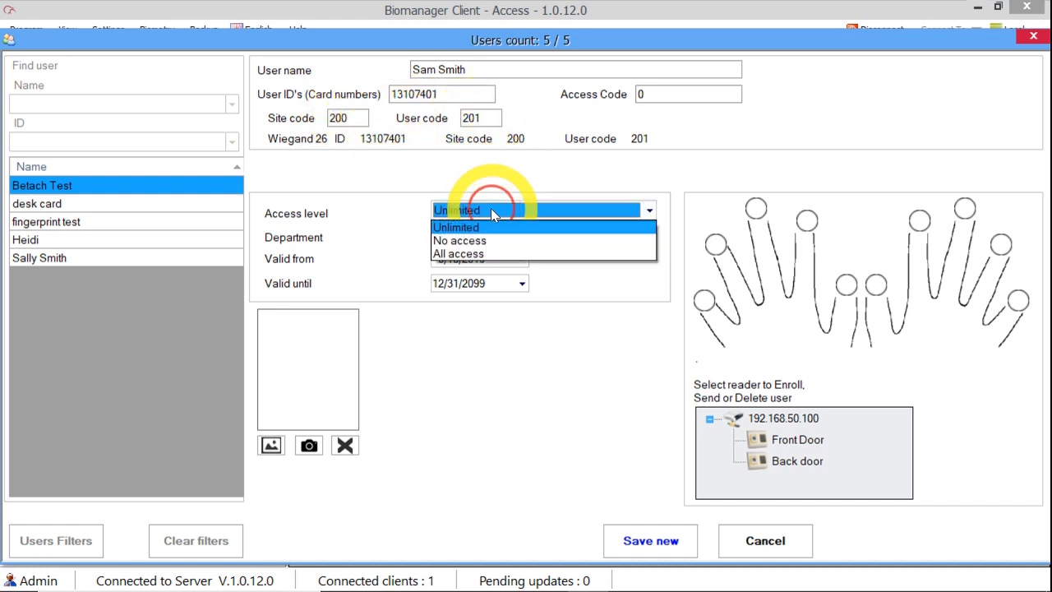
{"action": "left_click", "coordinate": [483, 255]}
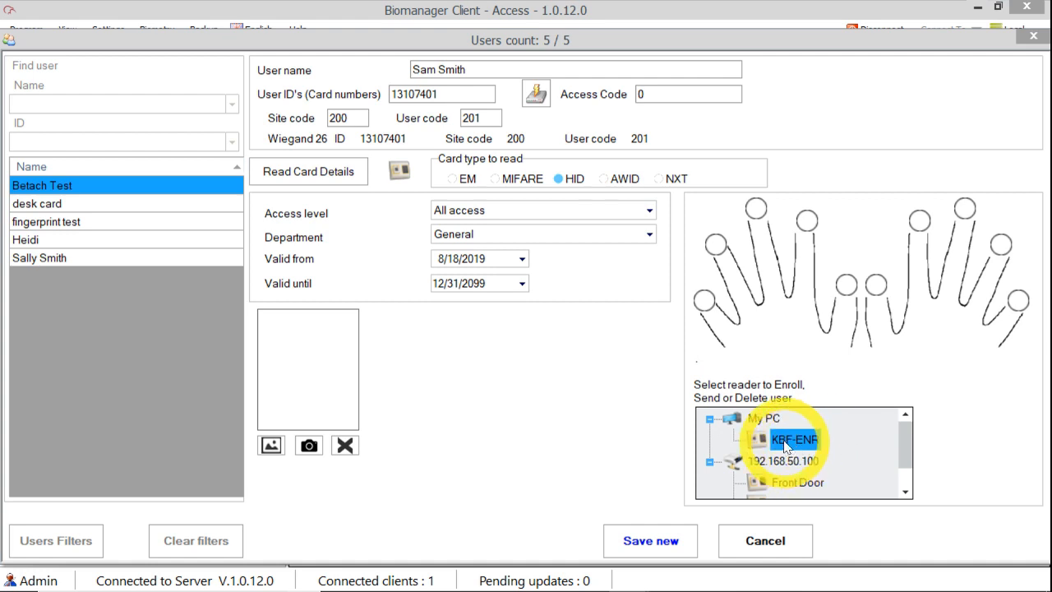
{"action": "left_click", "coordinate": [785, 482]}
{"action": "left_click_drag", "start_coordinate": [905, 447], "coordinate": [877, 469]}
{"action": "left_click", "coordinate": [805, 481]}
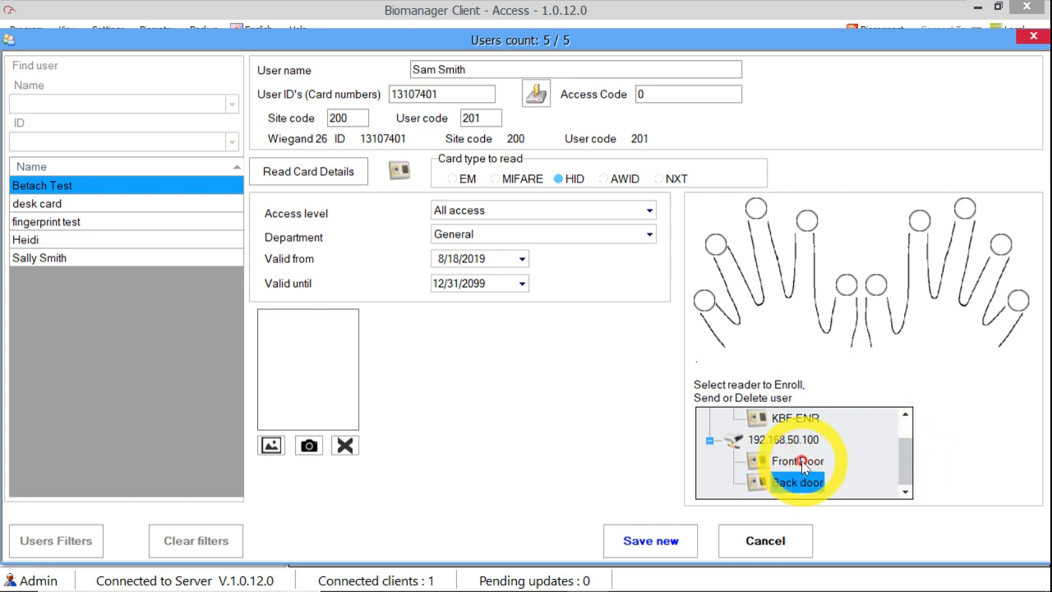
{"action": "left_click", "coordinate": [804, 421]}
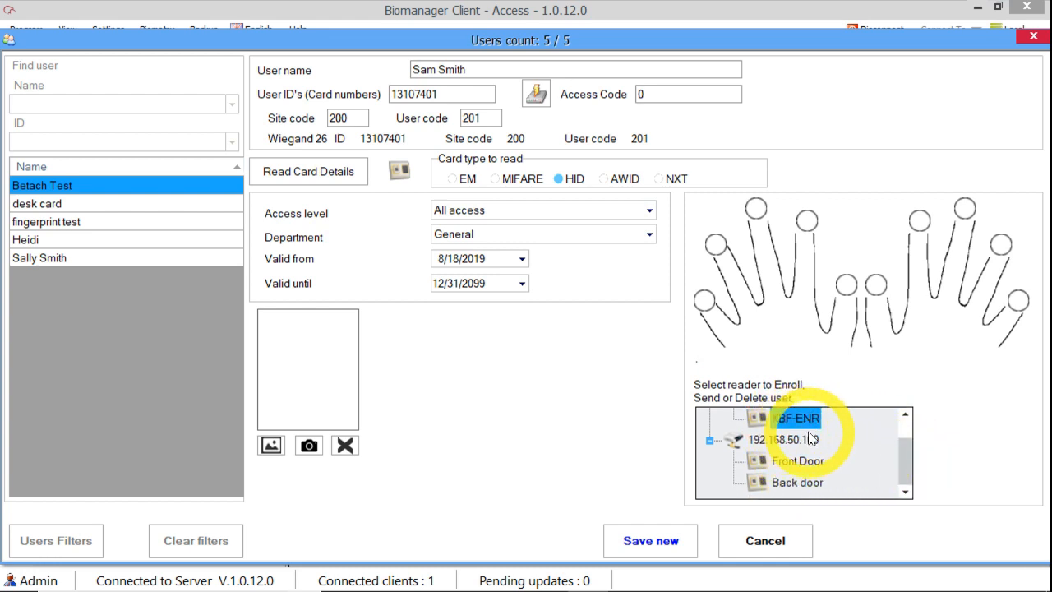
{"action": "scroll", "coordinate": [809, 440], "scroll_direction": "up", "scroll_amount": 1}
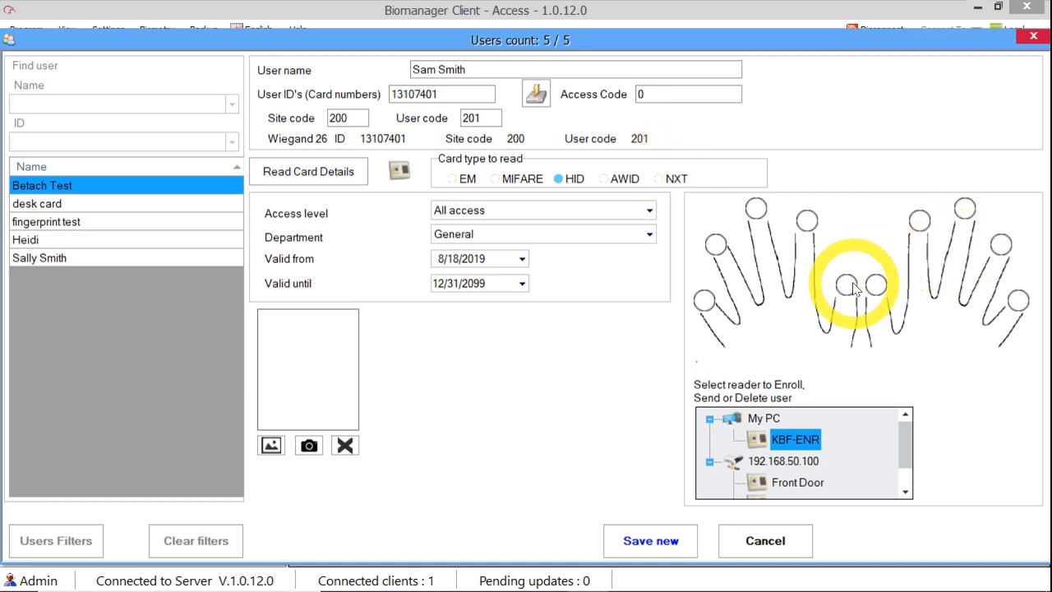
Step: Enroll the new user's middle and ring fingerprints from the hand diagram
{"action": "right_click", "coordinate": [805, 223]}
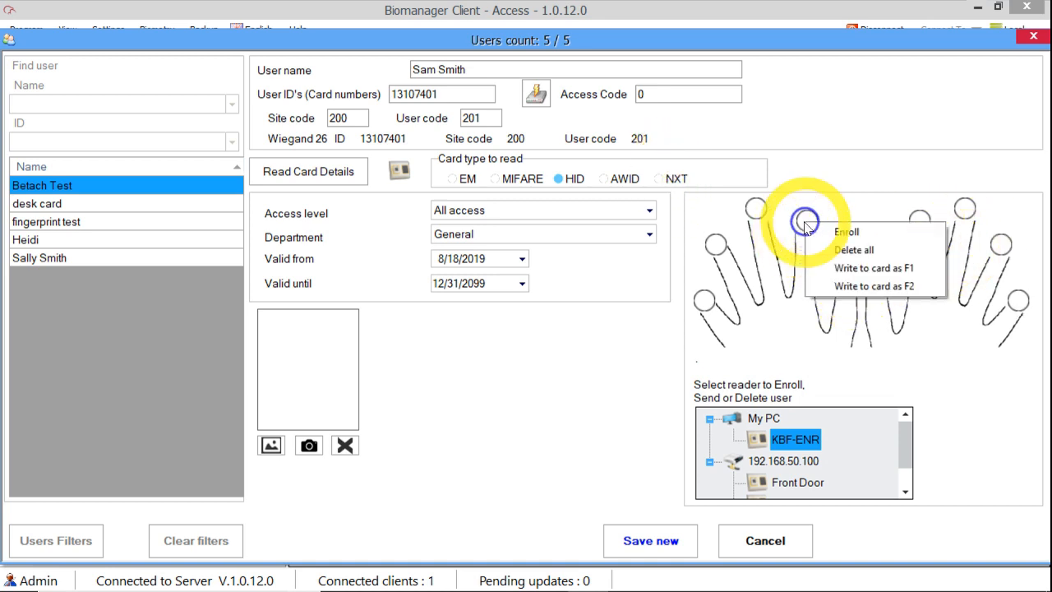
{"action": "left_click", "coordinate": [859, 234]}
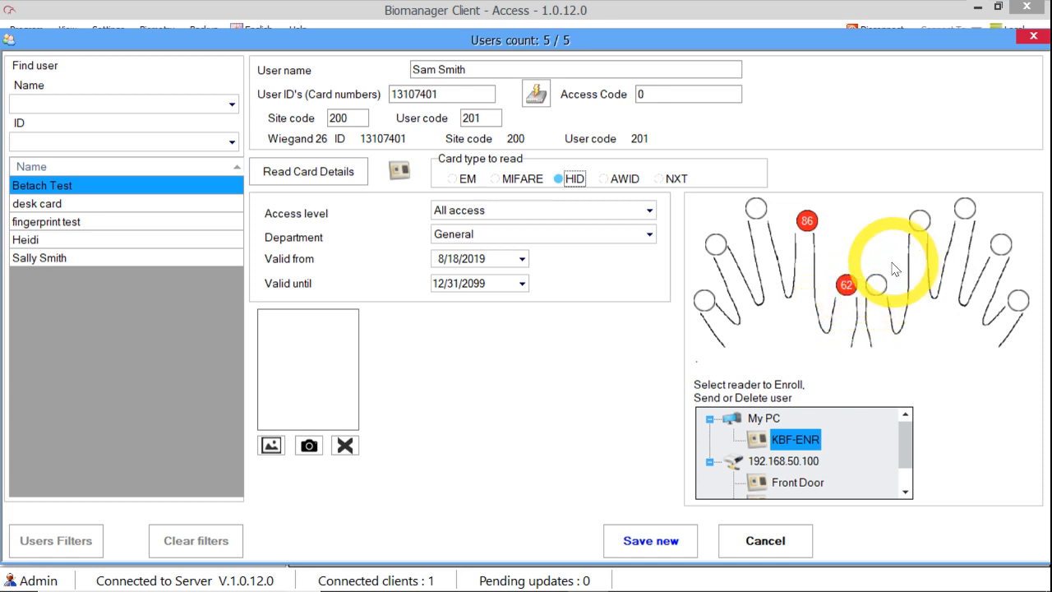
{"action": "right_click", "coordinate": [912, 220]}
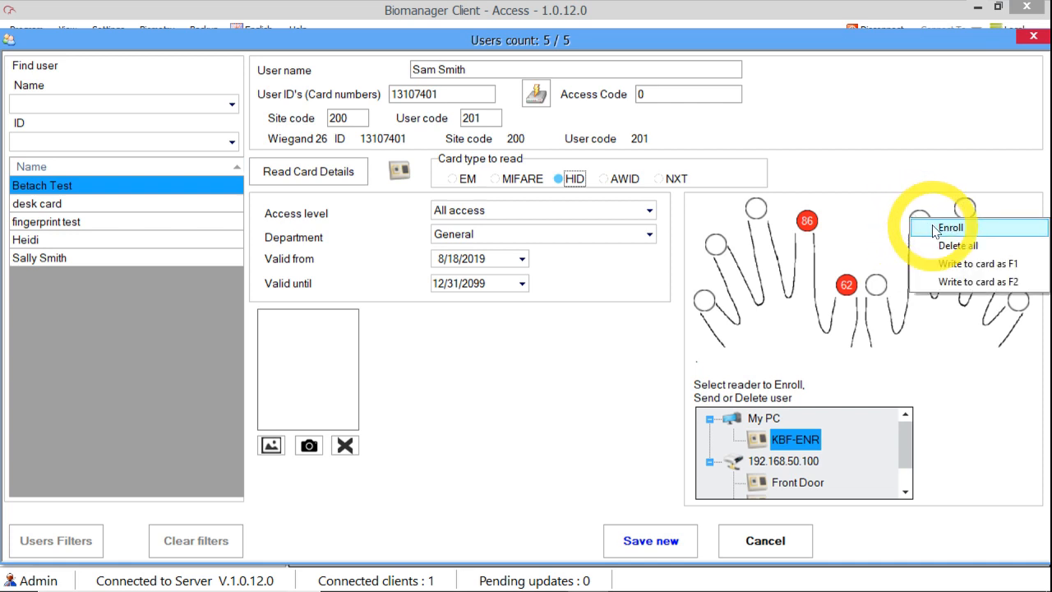
{"action": "left_click", "coordinate": [949, 228]}
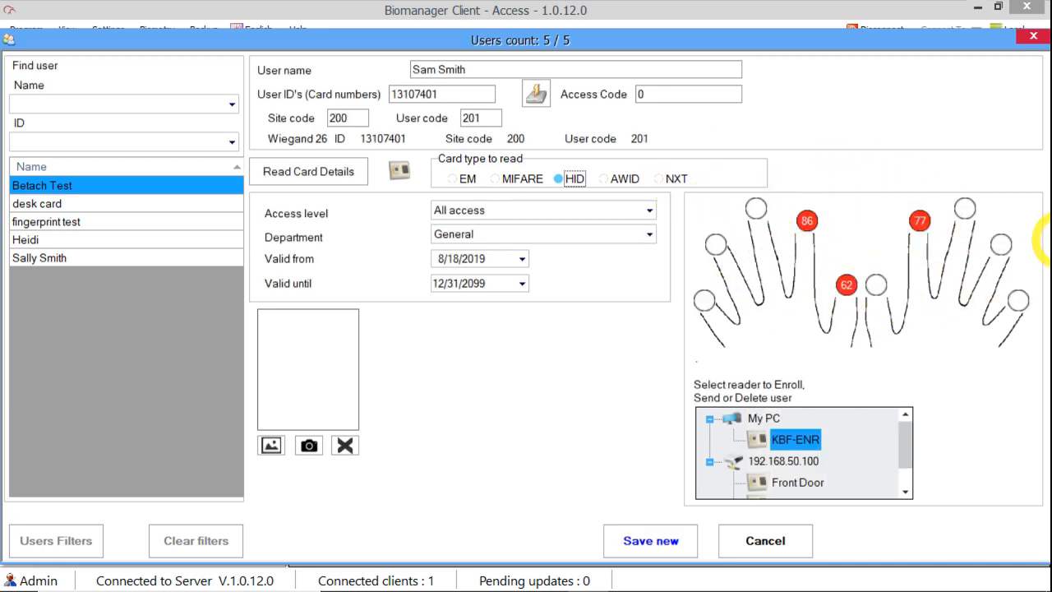
Step: Store the new user with Save new and close the Users window
{"action": "left_click", "coordinate": [670, 541]}
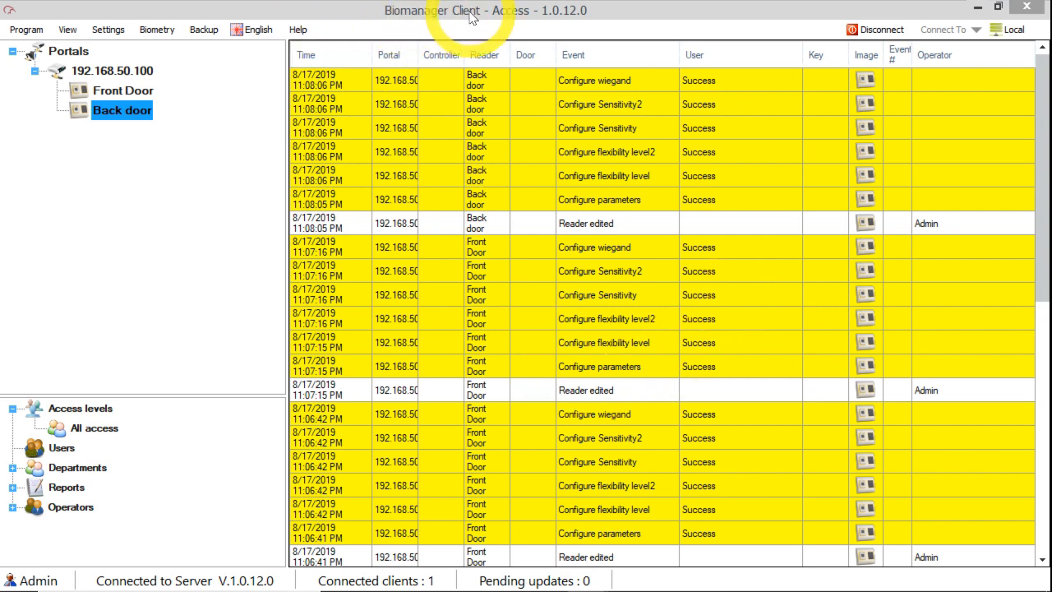
Step: Switch to CardAccess 4K and reopen the Personnel records window
{"action": "mouse_move", "coordinate": [543, 587]}
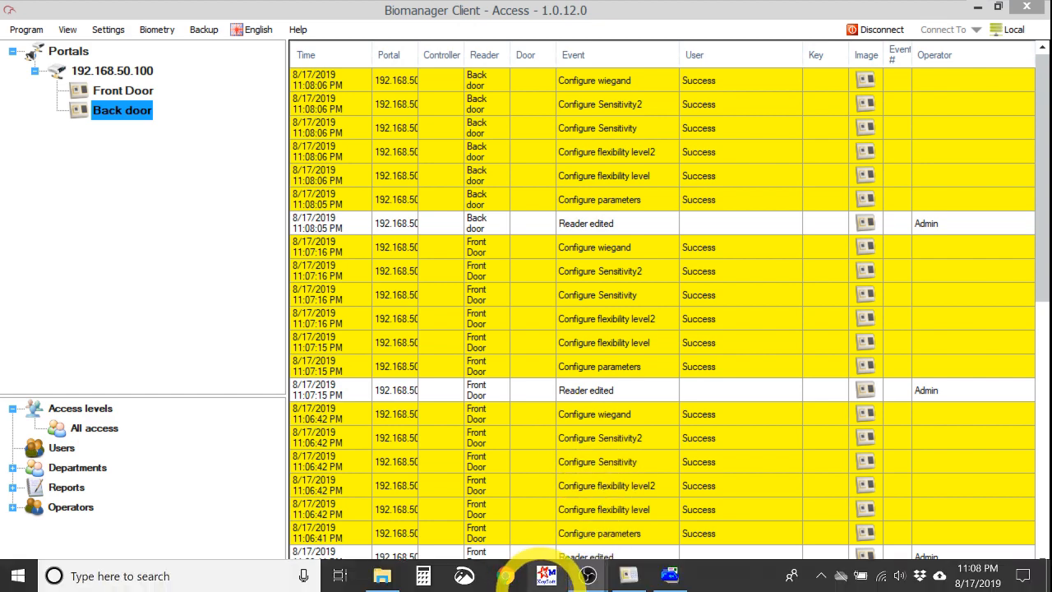
{"action": "left_click", "coordinate": [670, 576]}
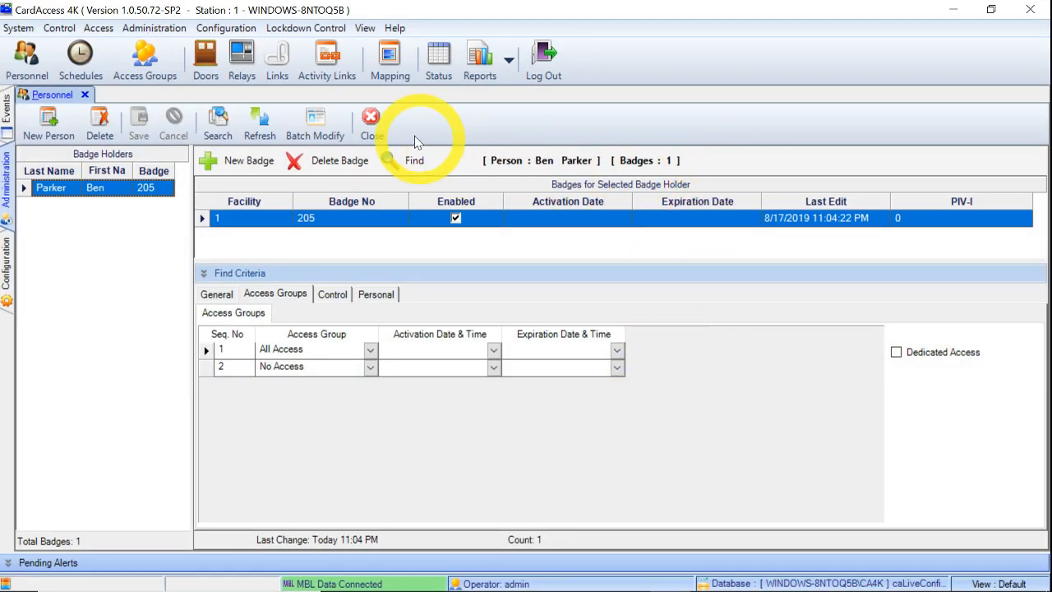
{"action": "left_click", "coordinate": [86, 95]}
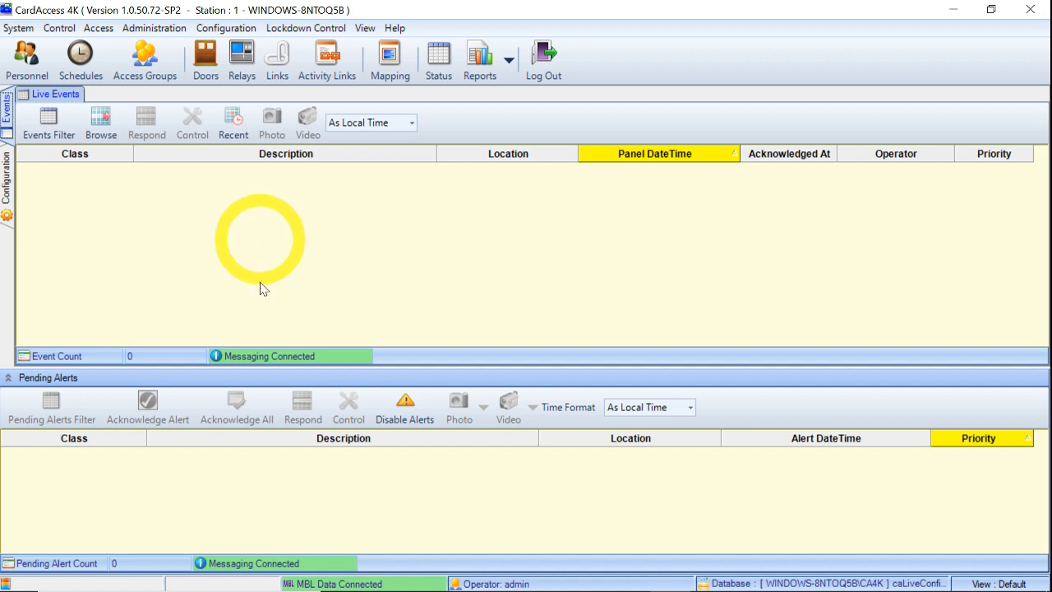
{"action": "left_click", "coordinate": [25, 73]}
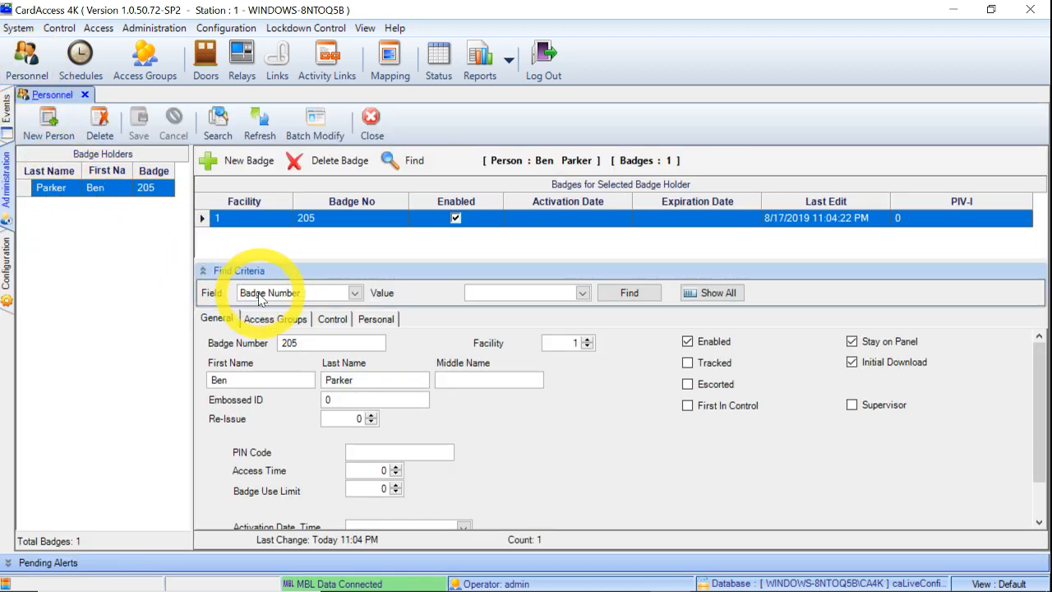
Step: Search badge holders by First Name using the entered first-name value
{"action": "left_click", "coordinate": [355, 294]}
{"action": "scroll", "coordinate": [286, 329], "scroll_direction": "up", "scroll_amount": 5}
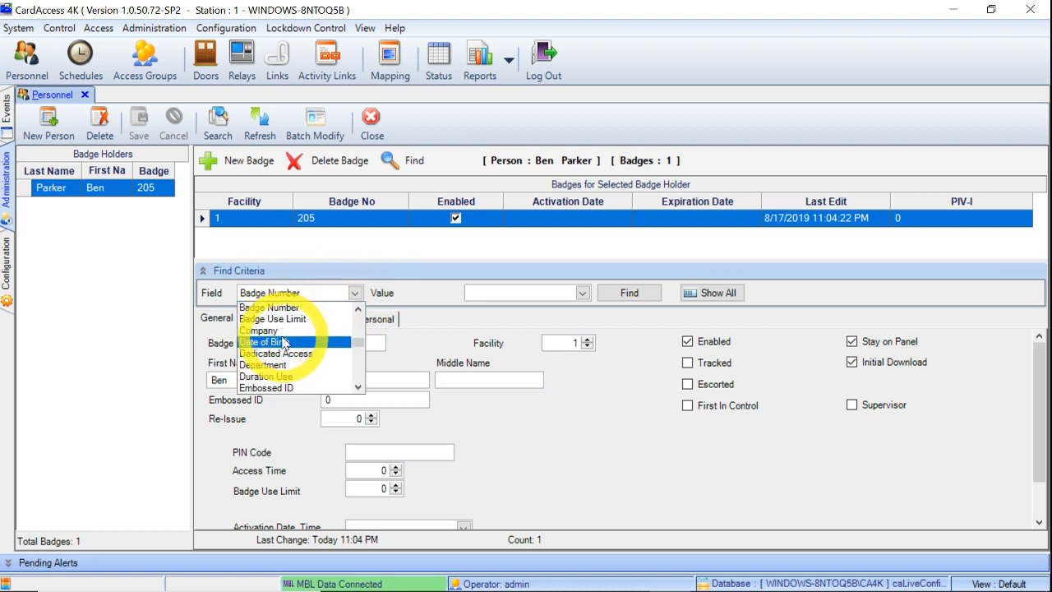
{"action": "scroll", "coordinate": [284, 342], "scroll_direction": "down", "scroll_amount": 5}
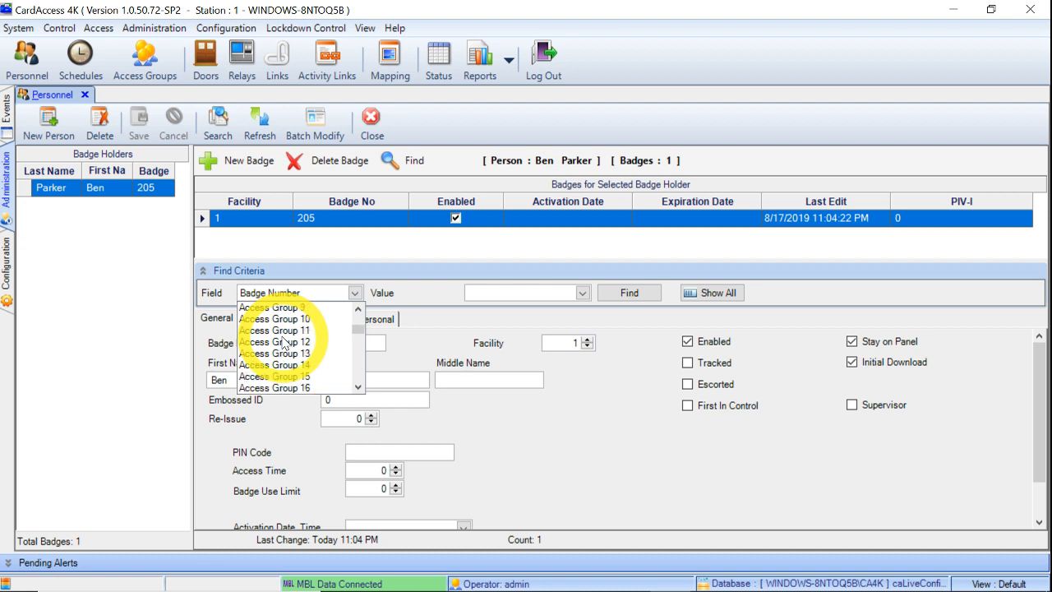
{"action": "scroll", "coordinate": [286, 343], "scroll_direction": "down", "scroll_amount": 2}
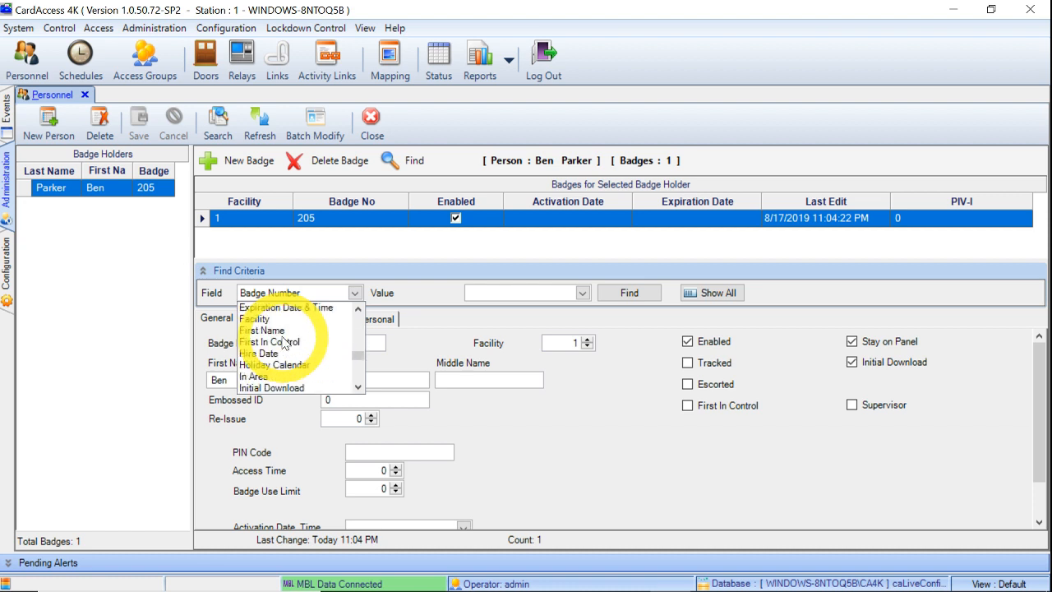
{"action": "scroll", "coordinate": [296, 343], "scroll_direction": "up", "scroll_amount": 1}
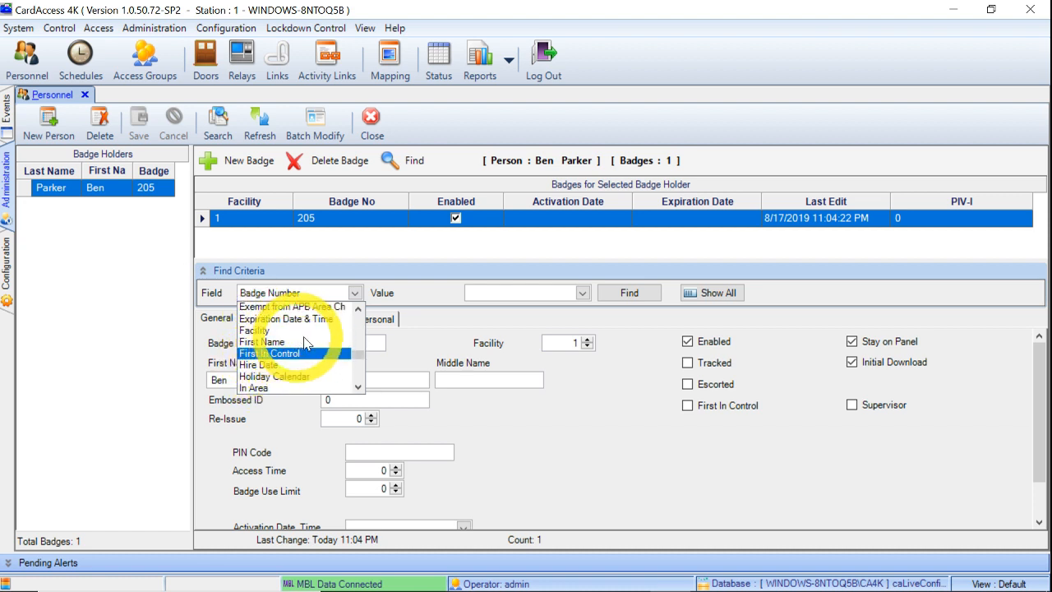
{"action": "left_click", "coordinate": [300, 341]}
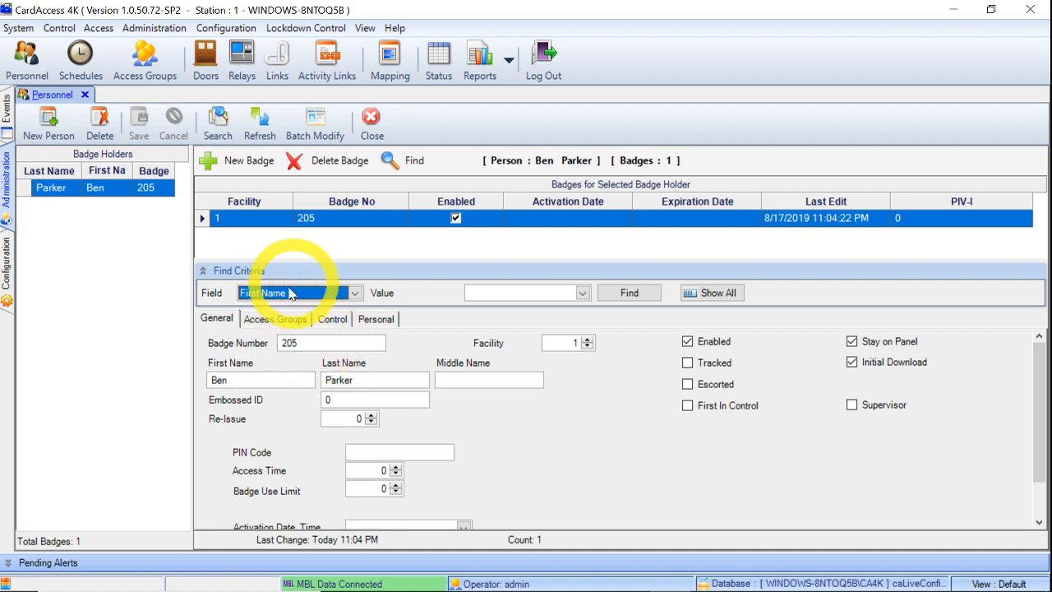
{"action": "left_click", "coordinate": [518, 292]}
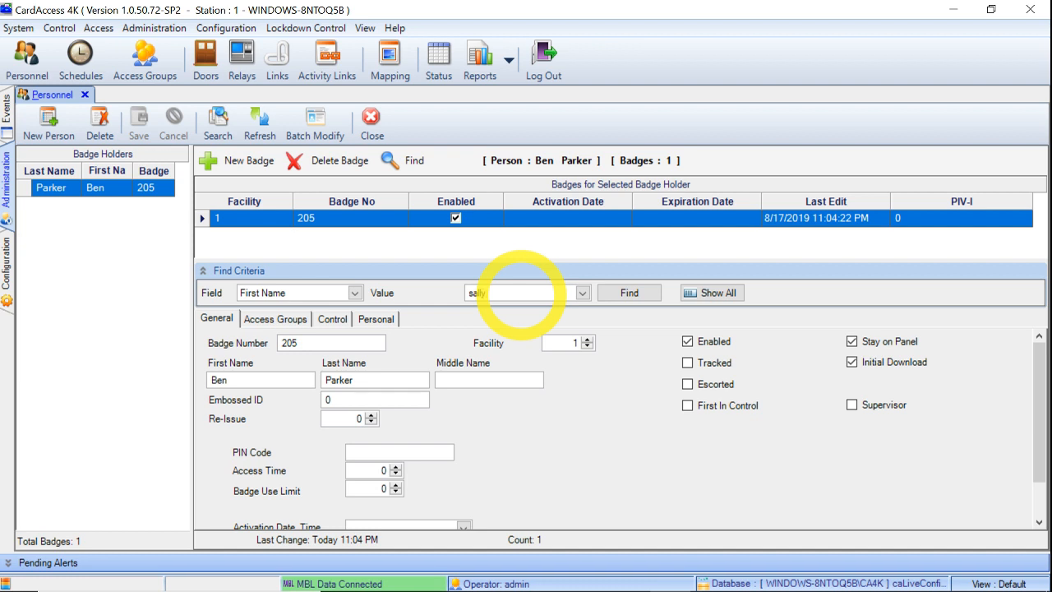
{"action": "left_click", "coordinate": [631, 295]}
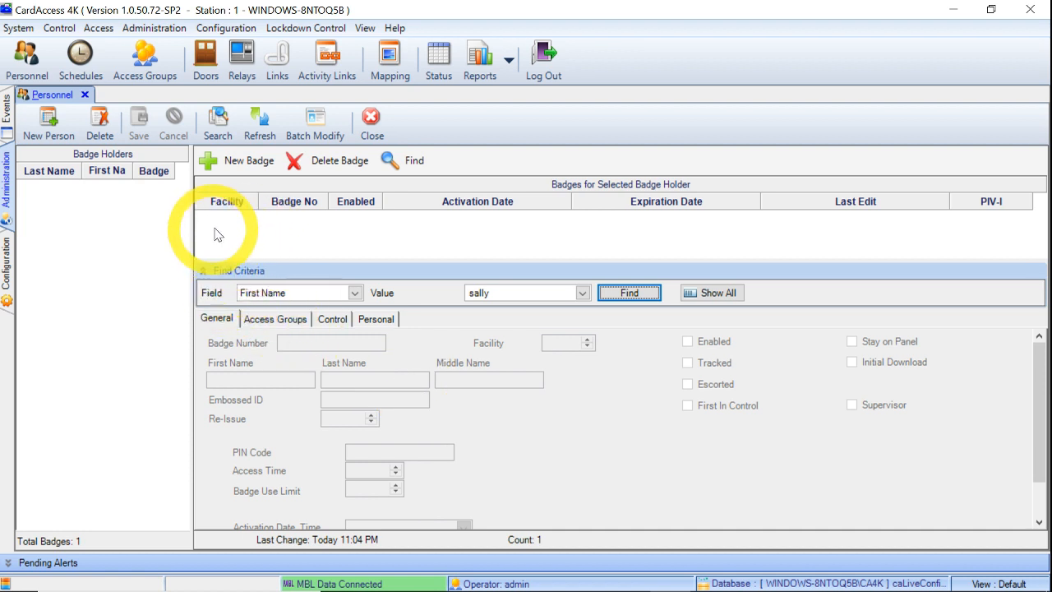
Step: Start a new badge, collapse Find Criteria, then cancel the unsaved badge
{"action": "left_click", "coordinate": [249, 167]}
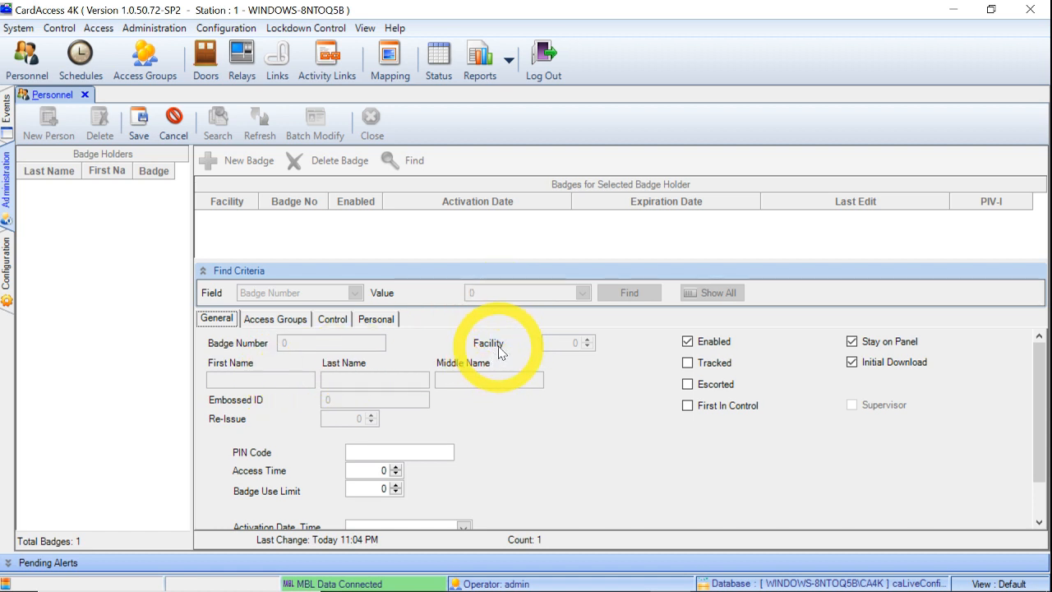
{"action": "scroll", "coordinate": [523, 372], "scroll_direction": "down", "scroll_amount": 1}
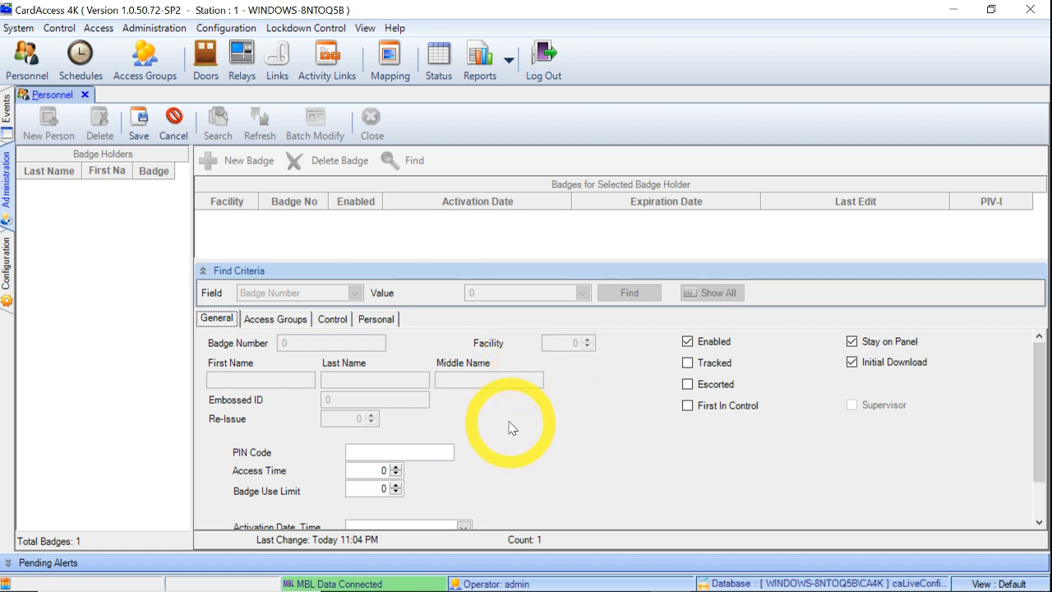
{"action": "left_click", "coordinate": [205, 272]}
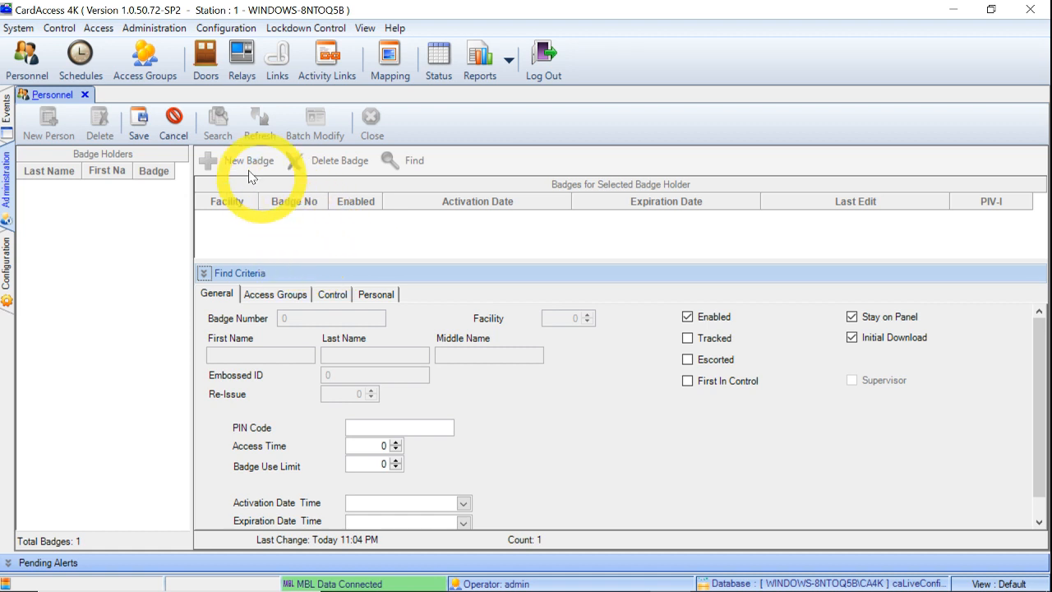
{"action": "left_click", "coordinate": [173, 123]}
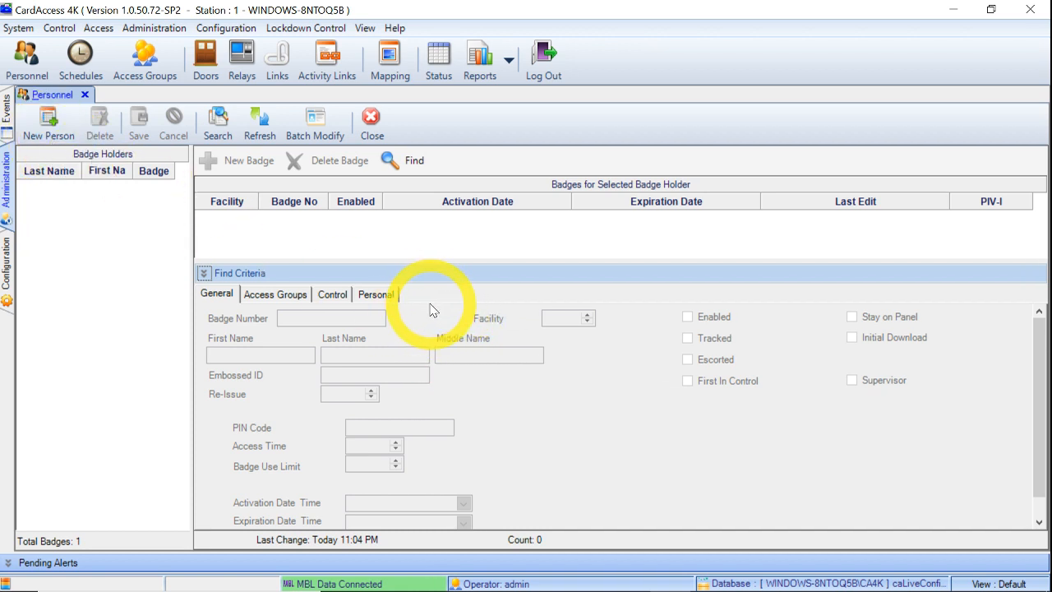
Step: Run a First Name badge holder search and dismiss the No Records Found message
{"action": "left_click", "coordinate": [204, 275]}
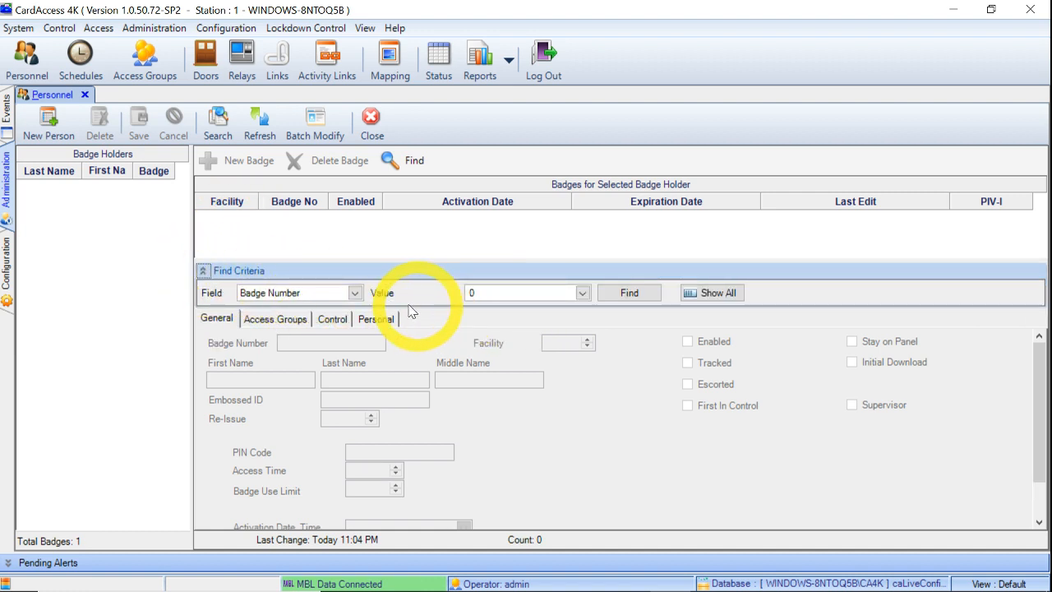
{"action": "left_click", "coordinate": [355, 294]}
{"action": "scroll", "coordinate": [322, 362], "scroll_direction": "down", "scroll_amount": 3}
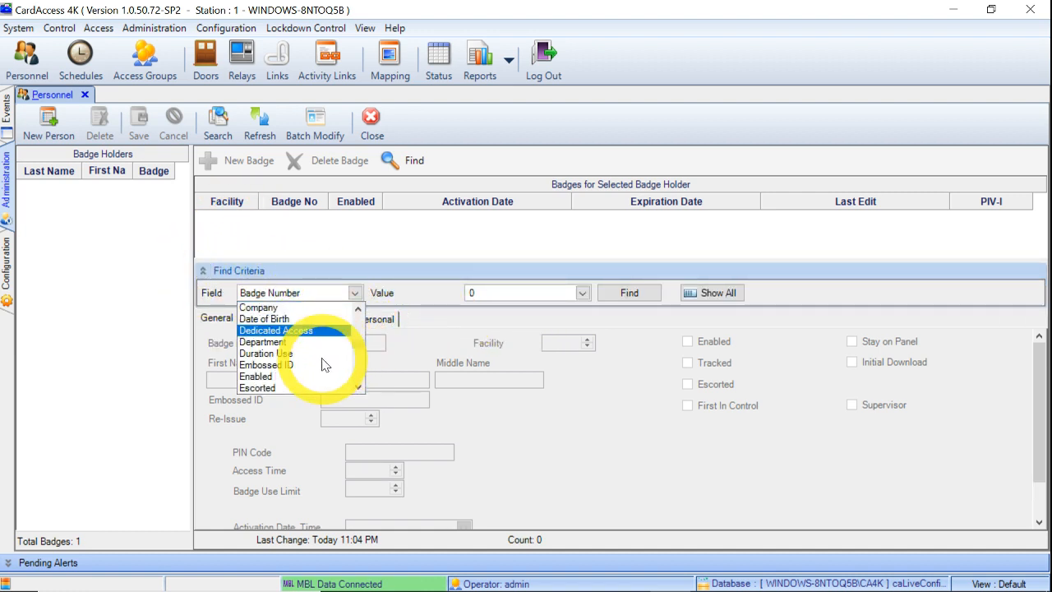
{"action": "scroll", "coordinate": [323, 371], "scroll_direction": "down", "scroll_amount": 3}
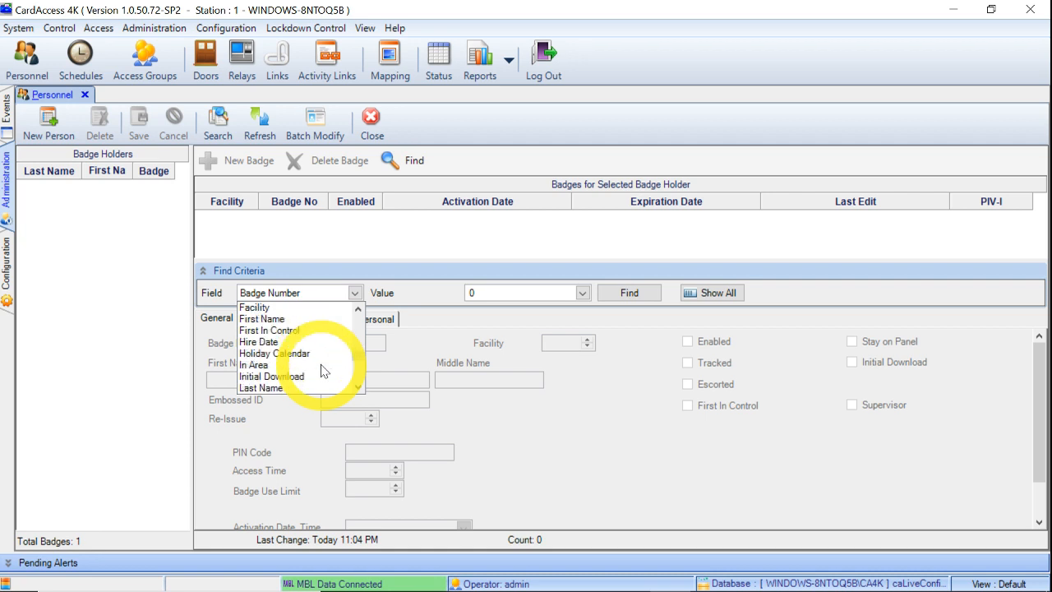
{"action": "scroll", "coordinate": [322, 370], "scroll_direction": "up", "scroll_amount": 1}
{"action": "left_click", "coordinate": [283, 329]}
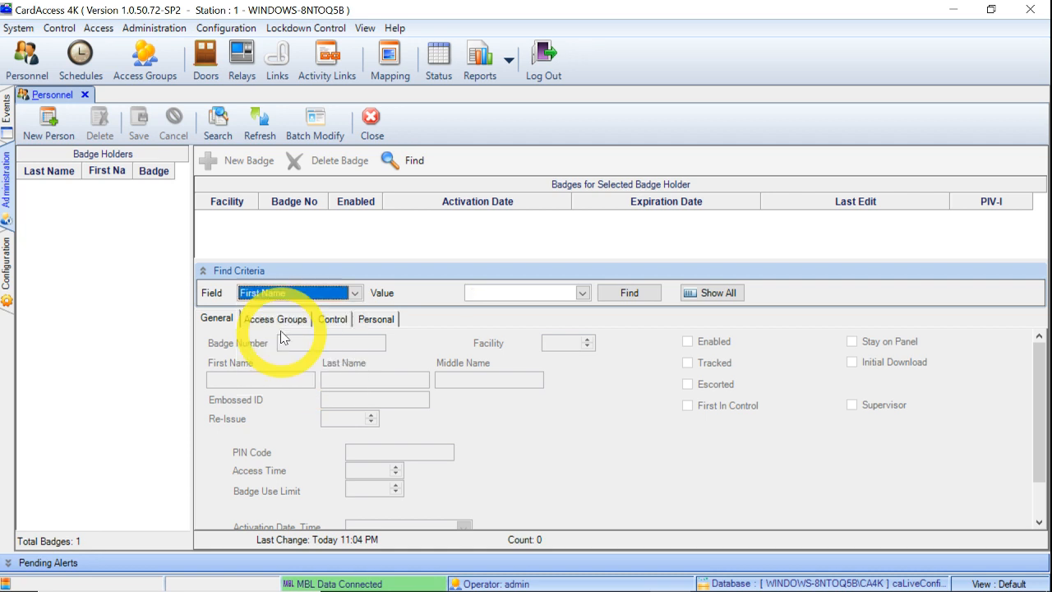
{"action": "left_click", "coordinate": [467, 294]}
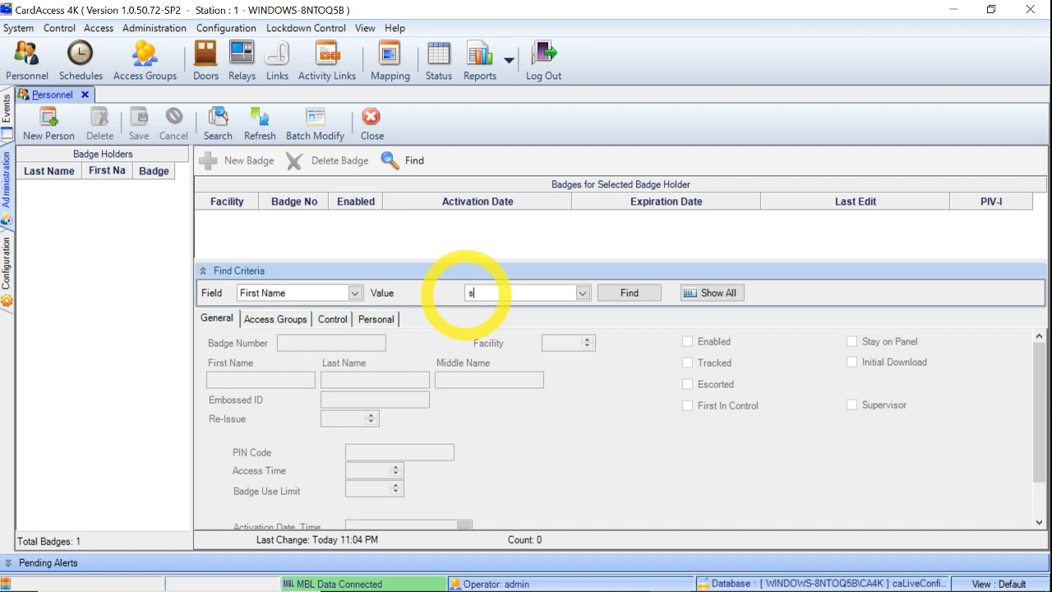
{"action": "key", "text": "Return"}
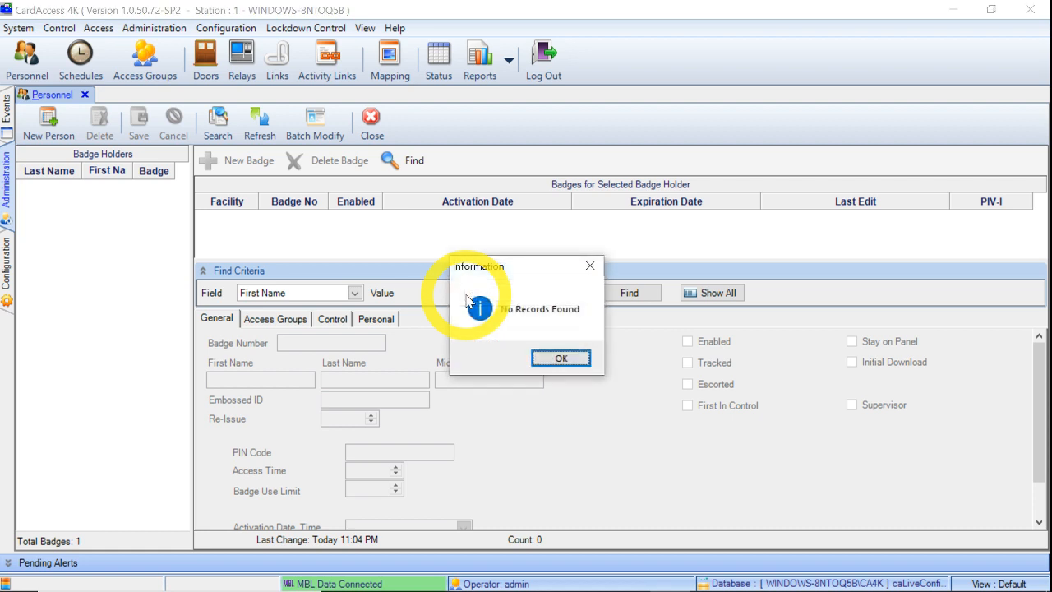
{"action": "left_click", "coordinate": [559, 360]}
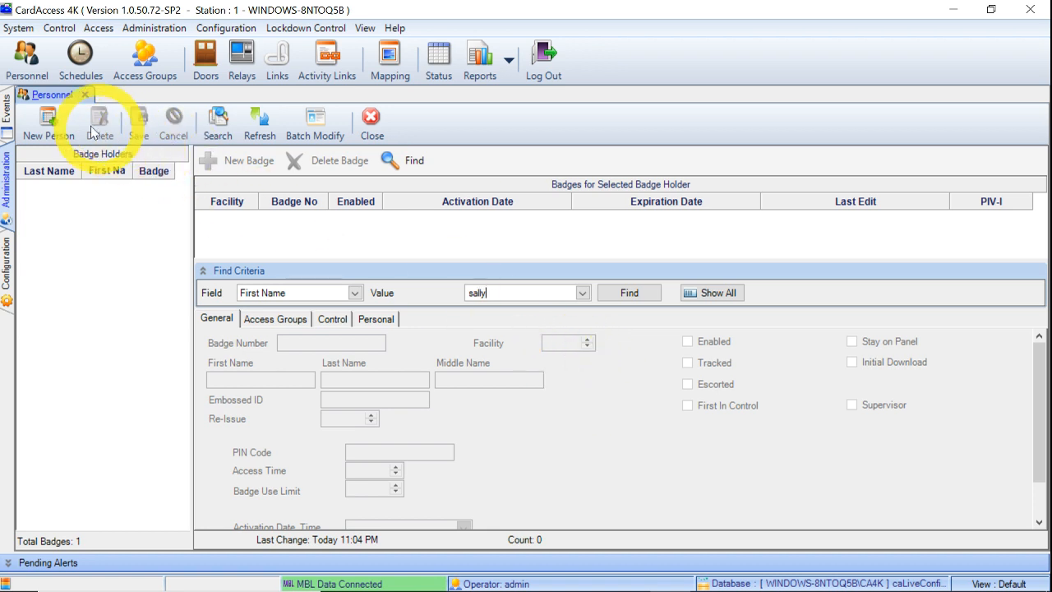
Step: Start a New Person record in Personnel, then switch to Biomanager Client
{"action": "left_click", "coordinate": [50, 123]}
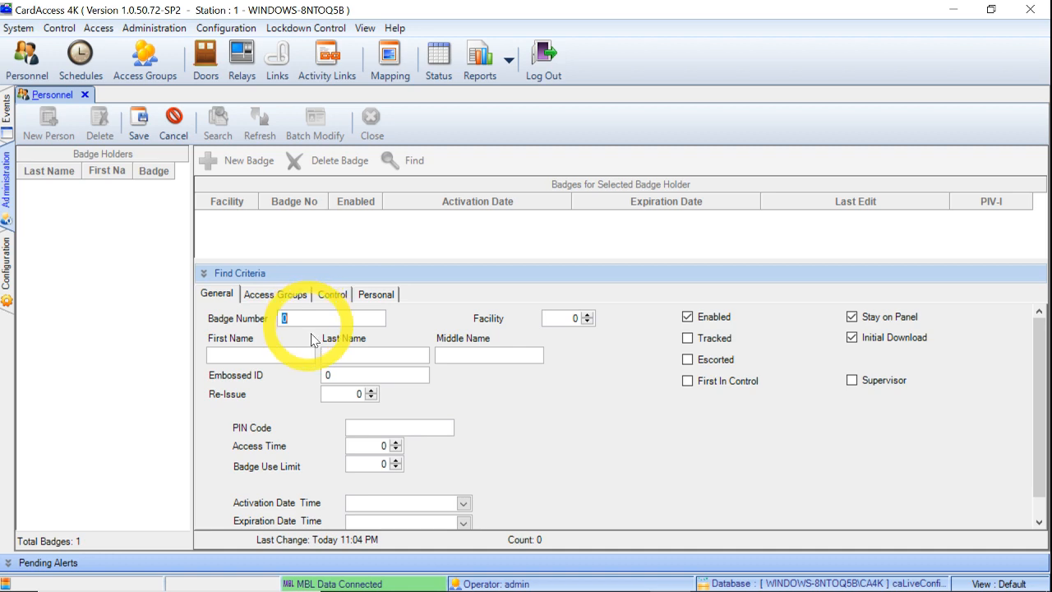
{"action": "left_click", "coordinate": [631, 574]}
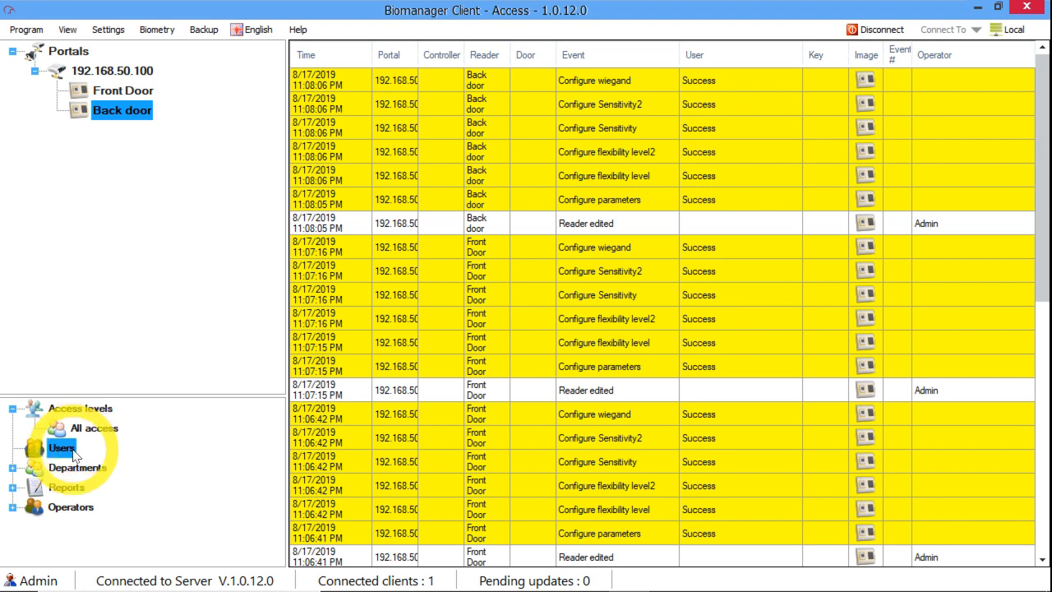
{"action": "double_click", "coordinate": [73, 452]}
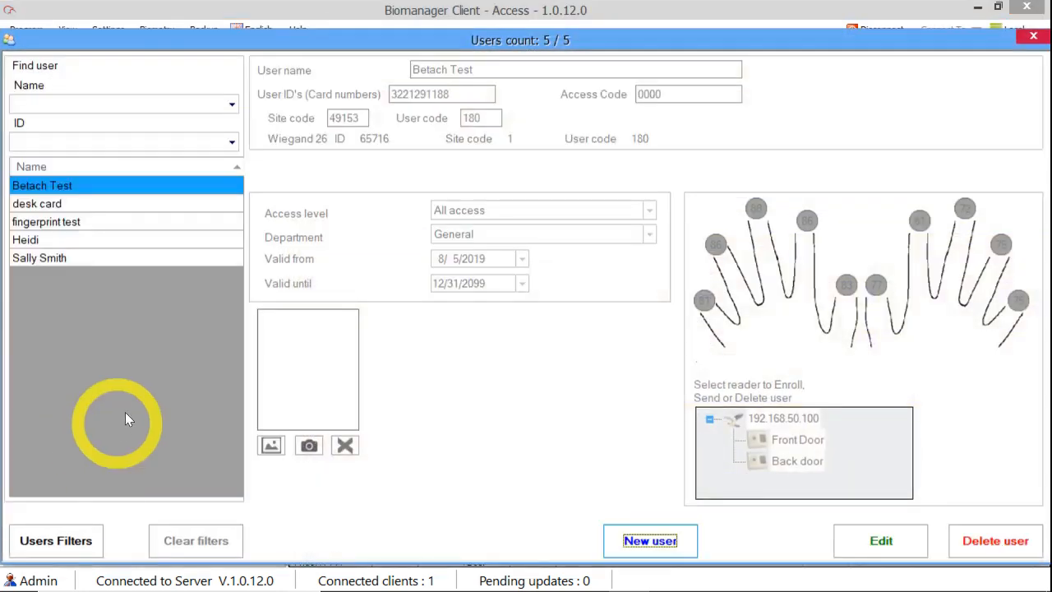
{"action": "left_click", "coordinate": [53, 260]}
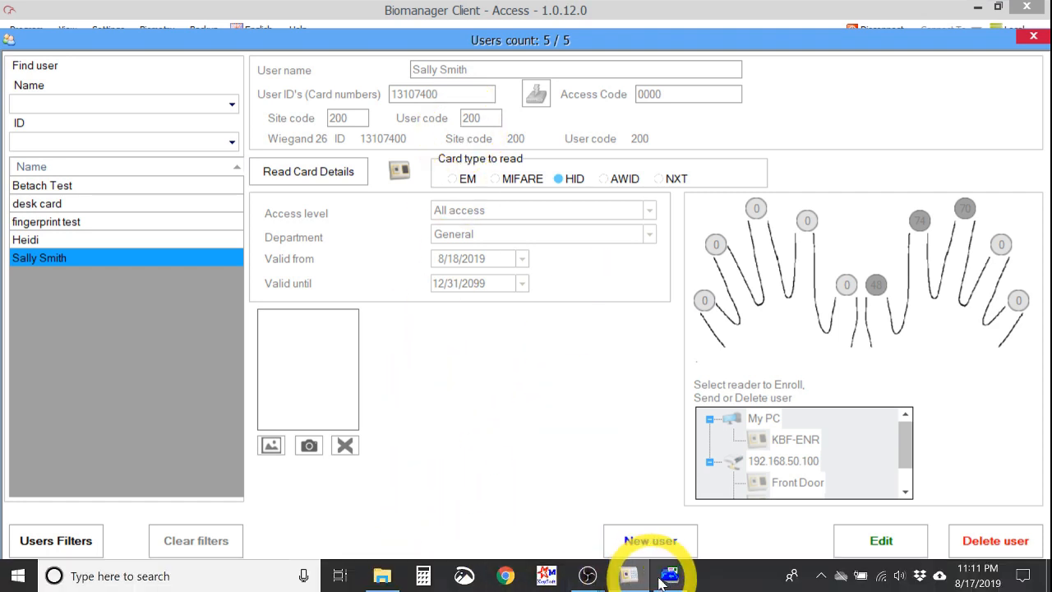
{"action": "left_click", "coordinate": [670, 576]}
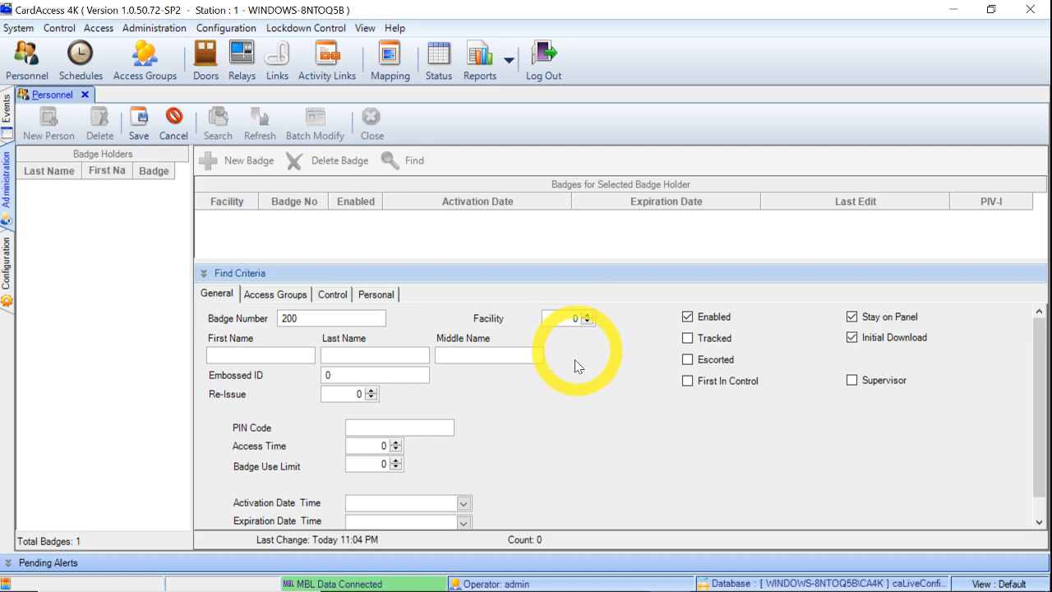
Step: Recheck the user's details in Biomanager Client and come back to CardAccess 4K
{"action": "mouse_move", "coordinate": [463, 589]}
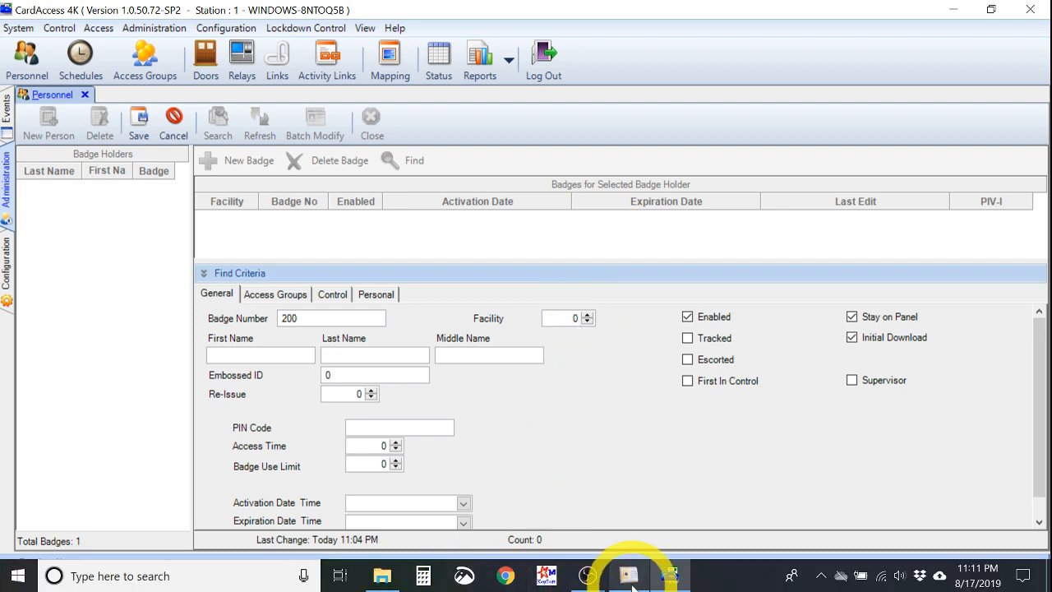
{"action": "left_click", "coordinate": [629, 577]}
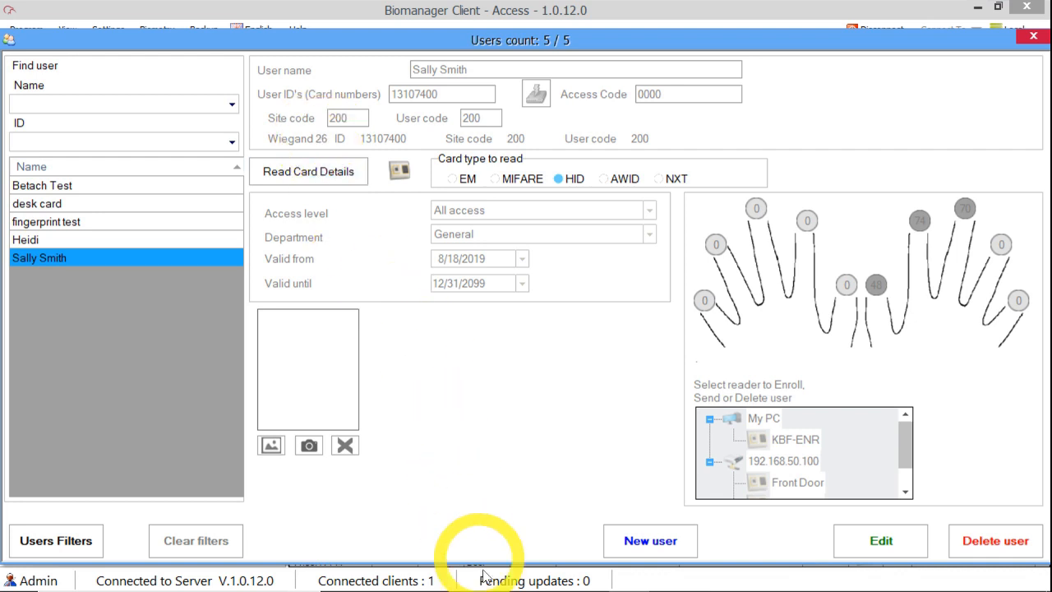
{"action": "mouse_move", "coordinate": [632, 562]}
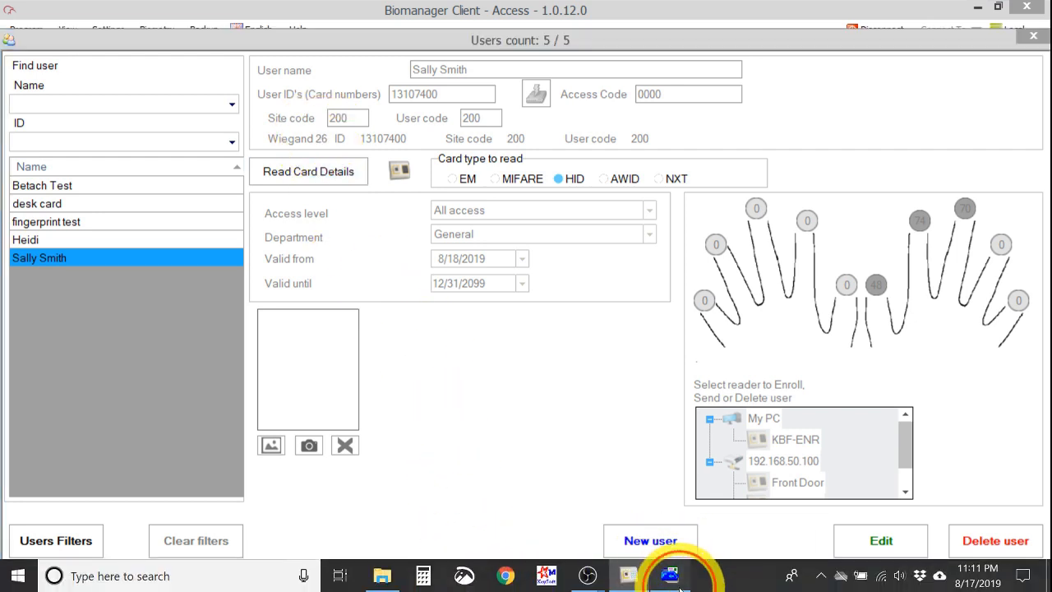
{"action": "left_click", "coordinate": [671, 577]}
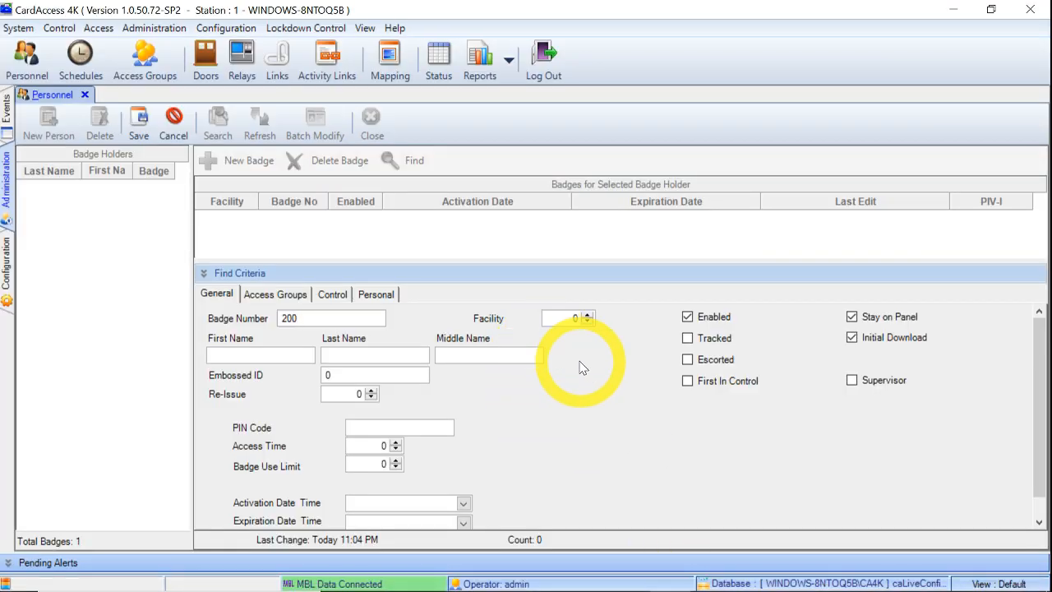
Step: Set facility 1, enter the person's first and last name, and review the Personal tab
{"action": "left_click", "coordinate": [588, 316]}
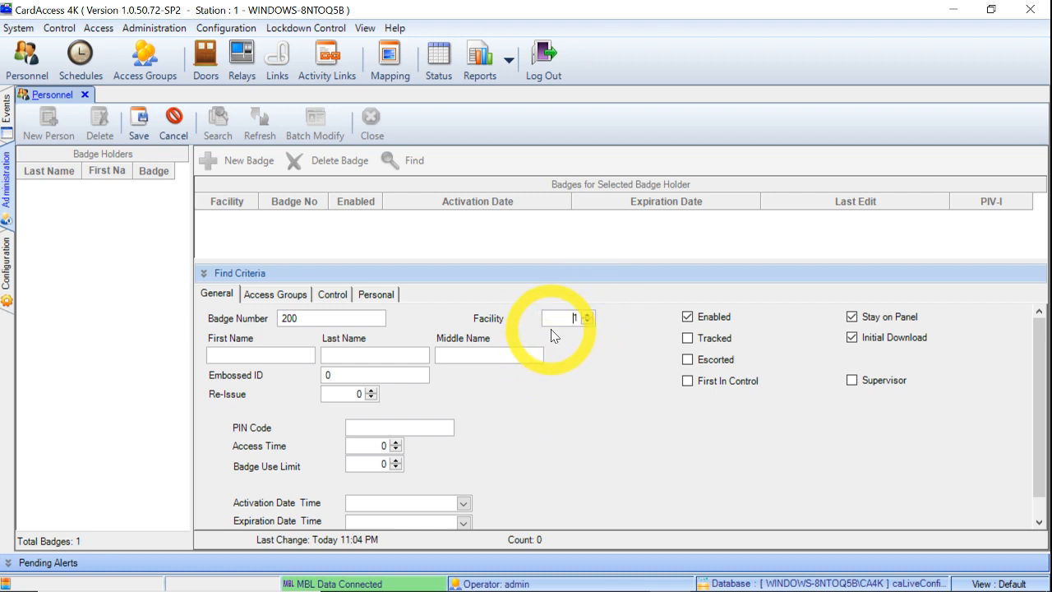
{"action": "left_click", "coordinate": [255, 355]}
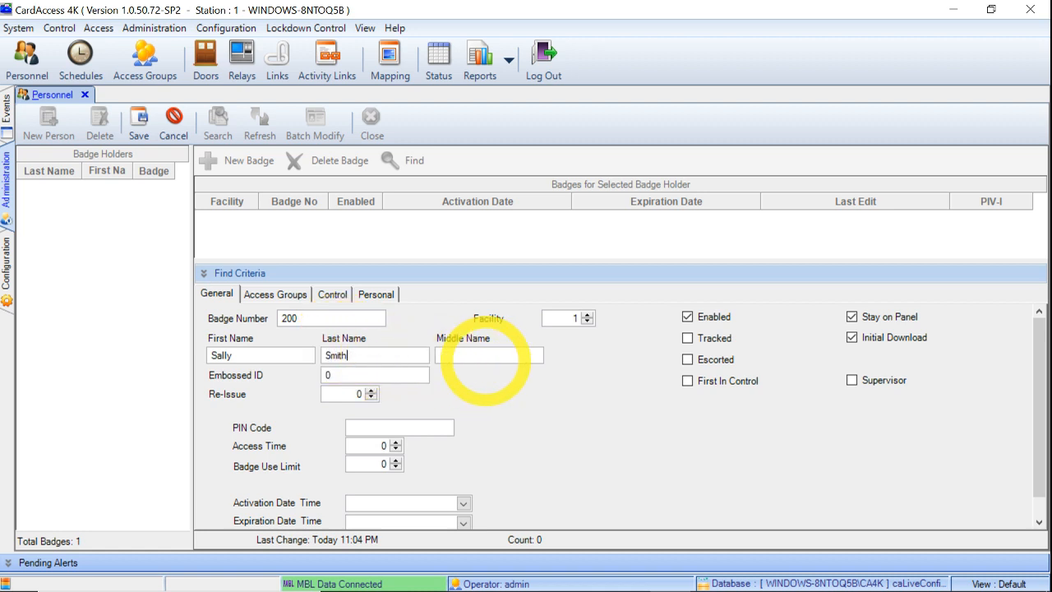
{"action": "left_click", "coordinate": [376, 295]}
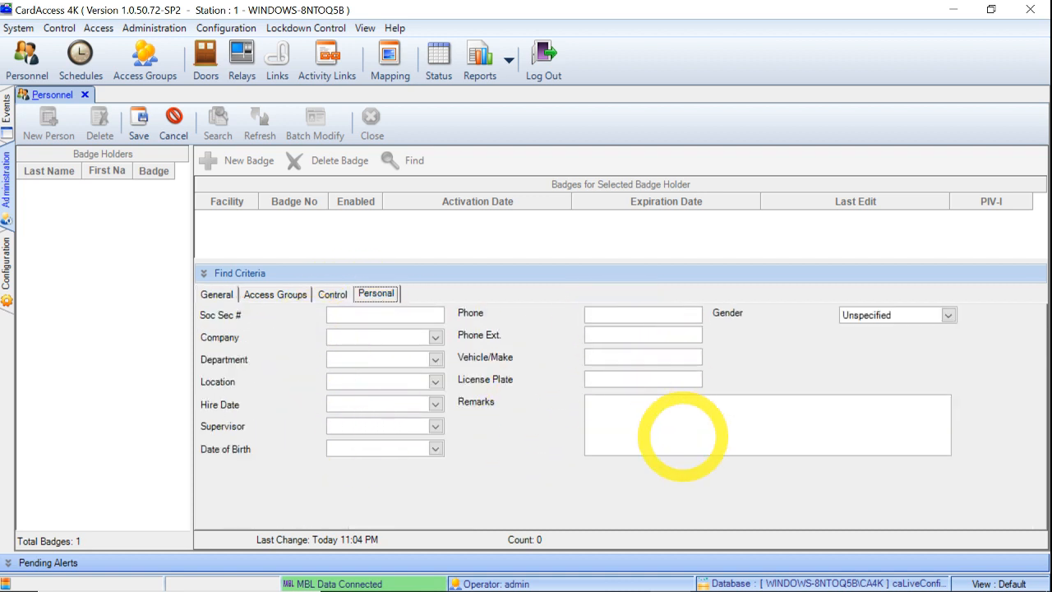
{"action": "left_click", "coordinate": [223, 298]}
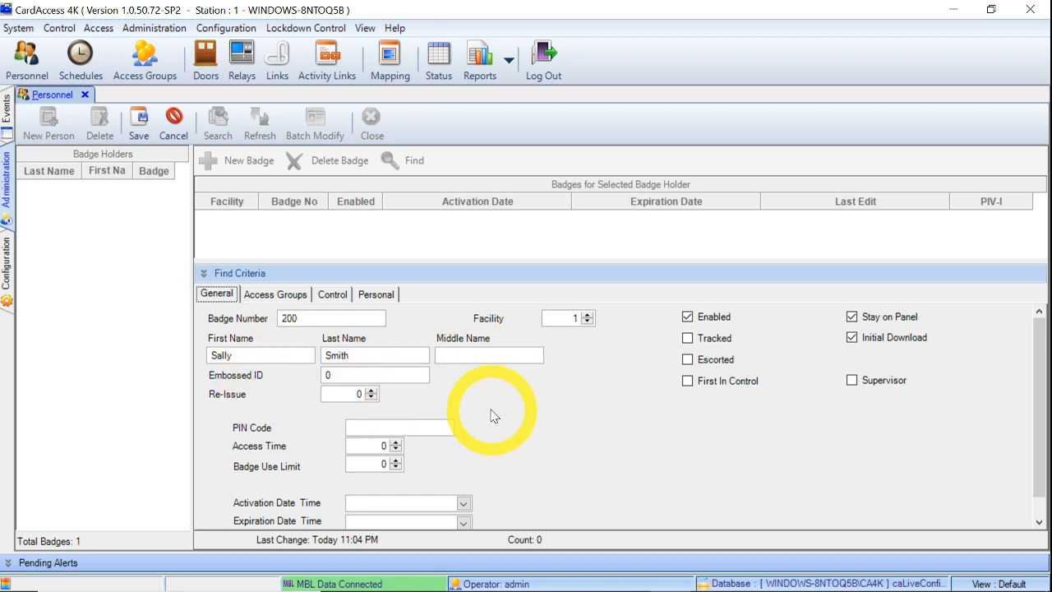
{"action": "scroll", "coordinate": [549, 414], "scroll_direction": "down", "scroll_amount": 1}
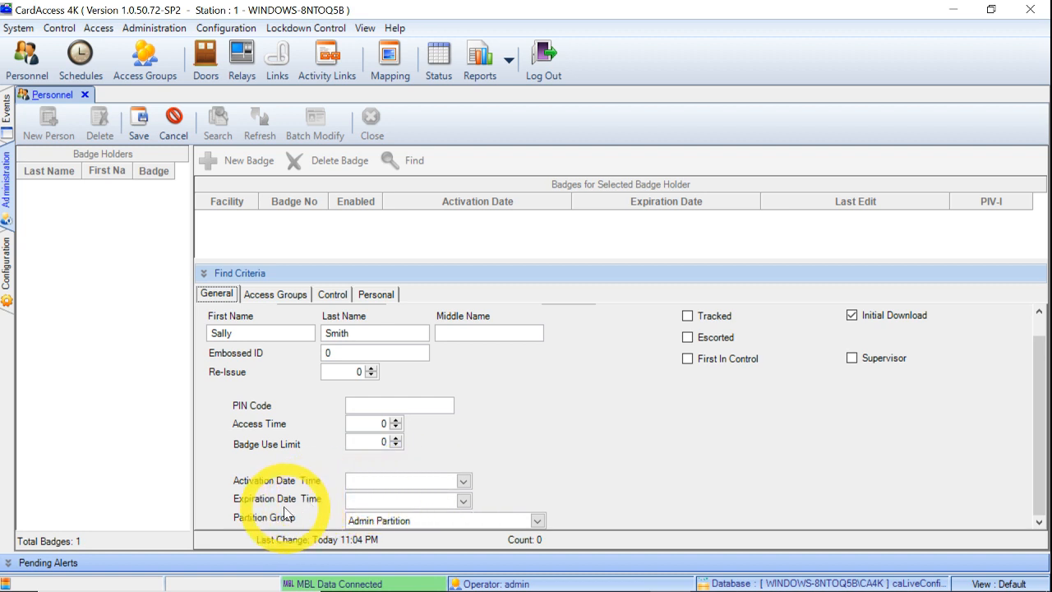
Step: Set the badge holder's activation date to today, 8/17/2019 12 AM
{"action": "left_click", "coordinate": [463, 480]}
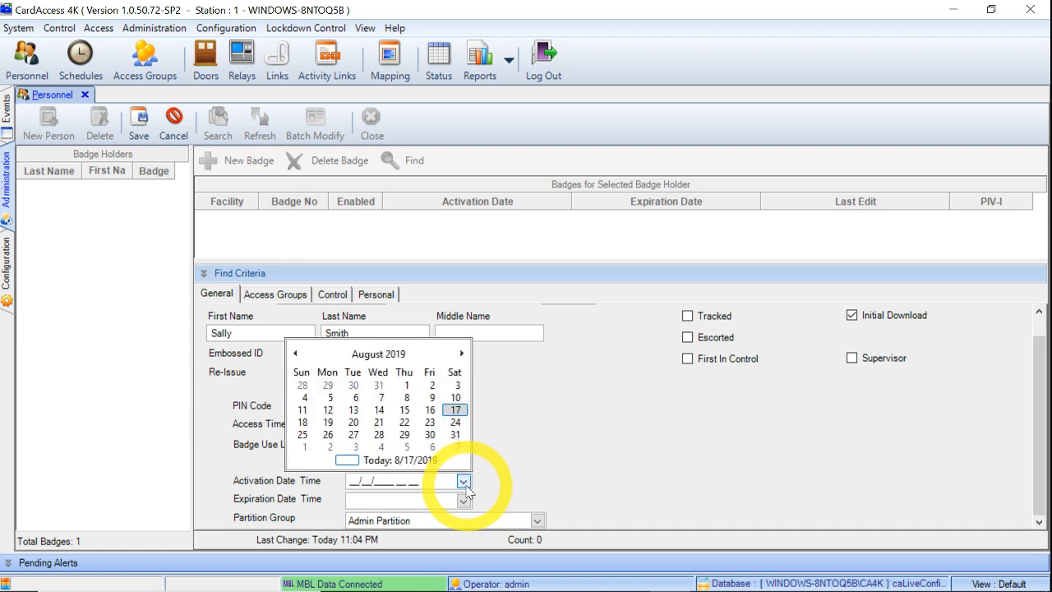
{"action": "left_click", "coordinate": [462, 354]}
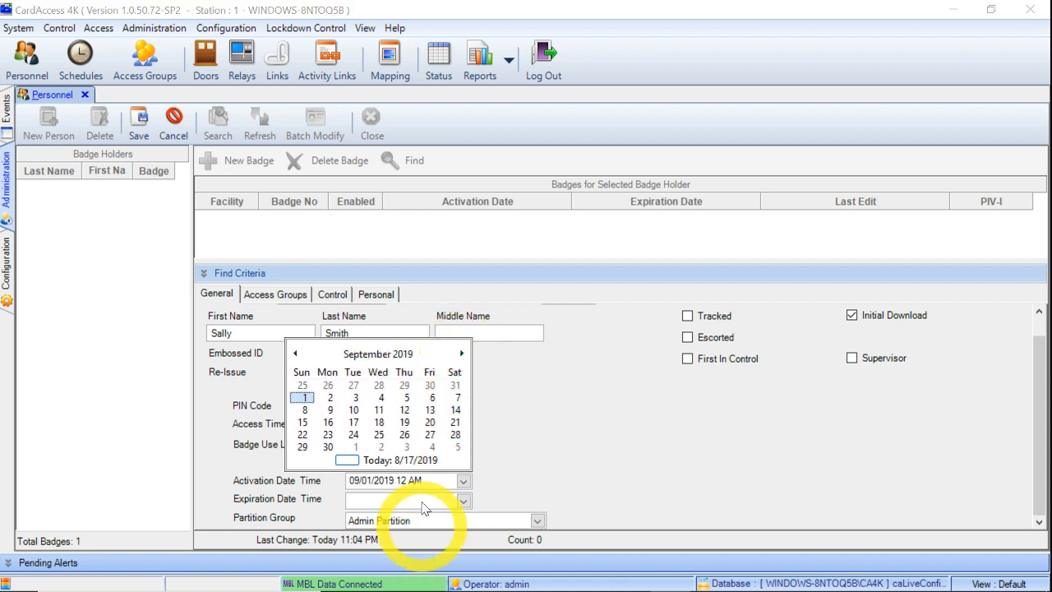
{"action": "left_click", "coordinate": [552, 442]}
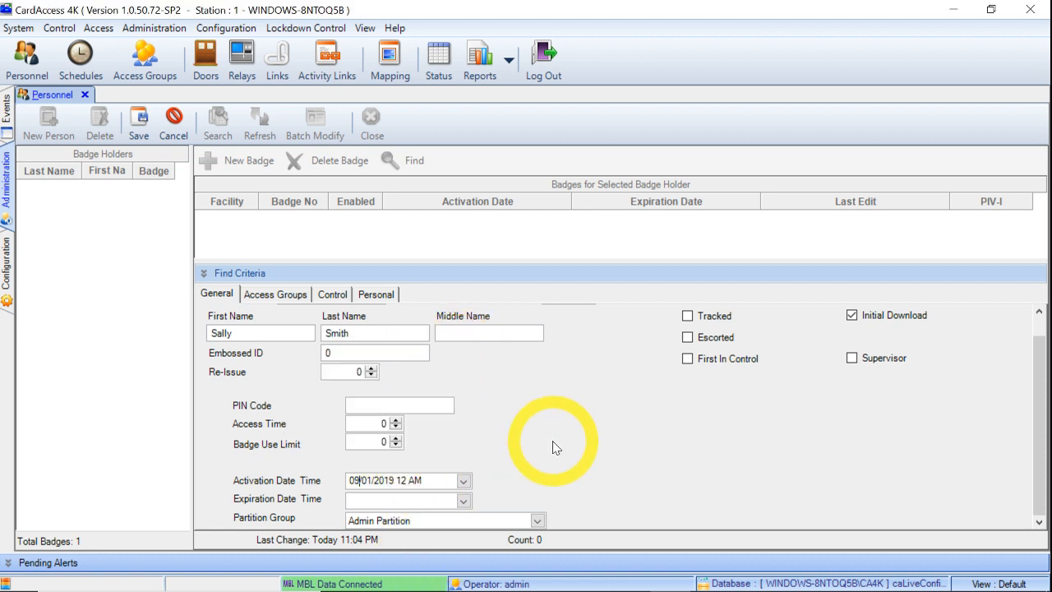
{"action": "left_click", "coordinate": [463, 482]}
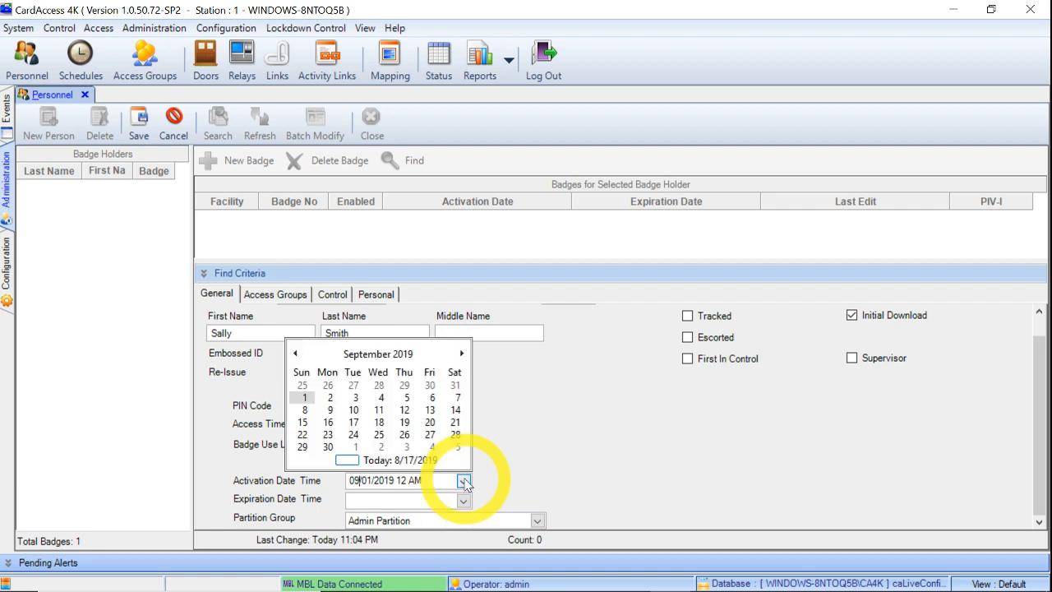
{"action": "left_click", "coordinate": [362, 460]}
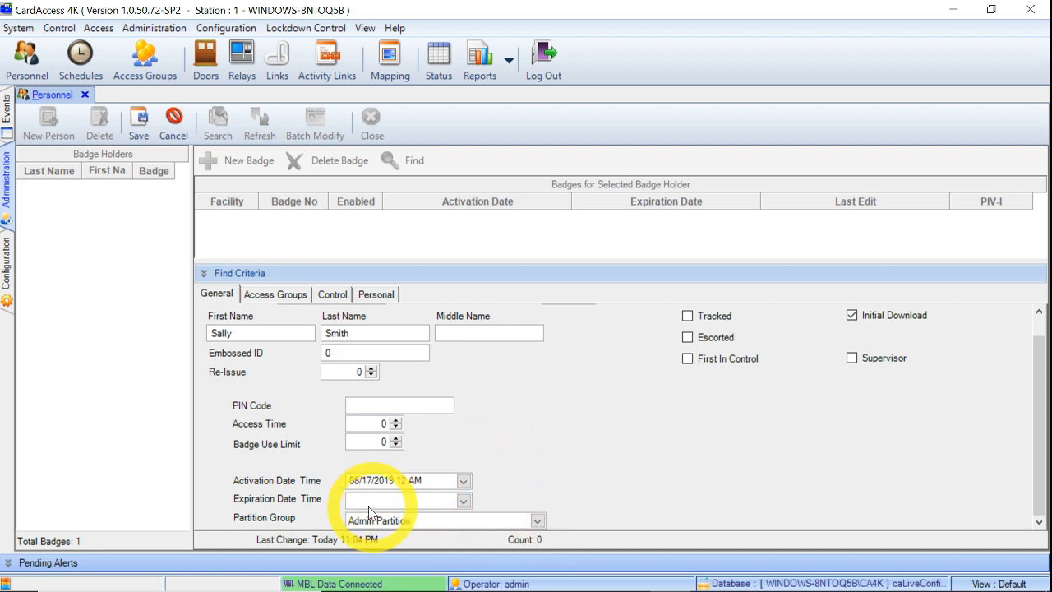
Step: Leave the expiration date empty by closing its calendar without picking a date
{"action": "left_click", "coordinate": [464, 501]}
{"action": "left_click", "coordinate": [657, 485]}
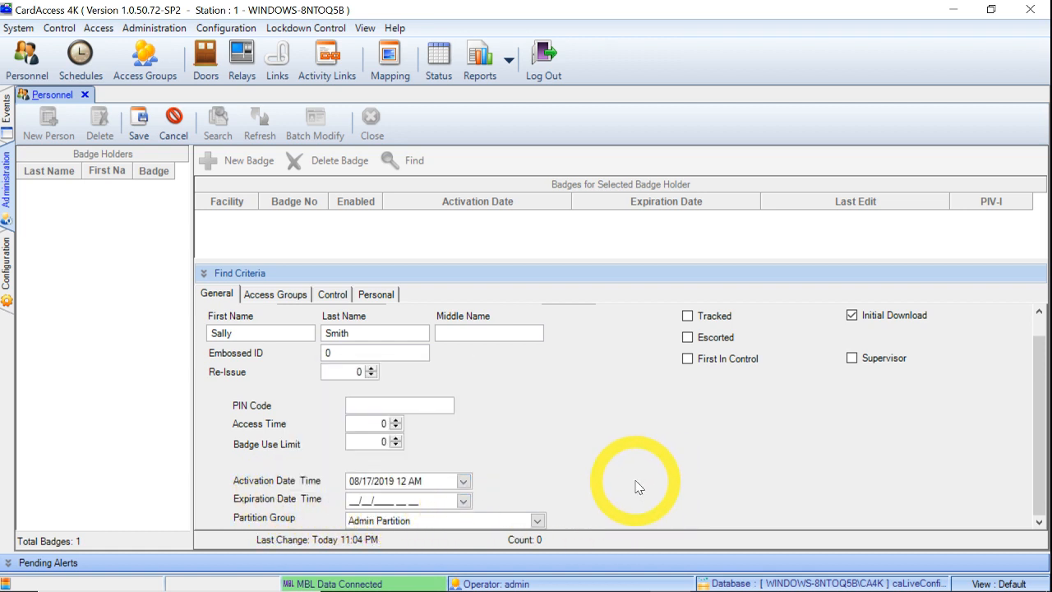
{"action": "scroll", "coordinate": [673, 457], "scroll_direction": "up", "scroll_amount": 1}
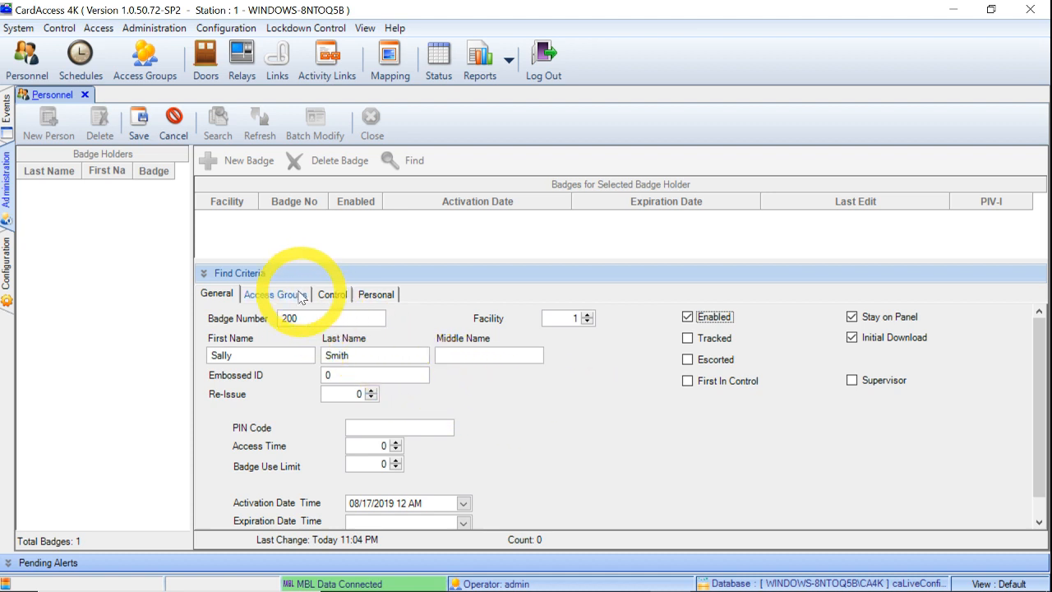
{"action": "left_click", "coordinate": [277, 295]}
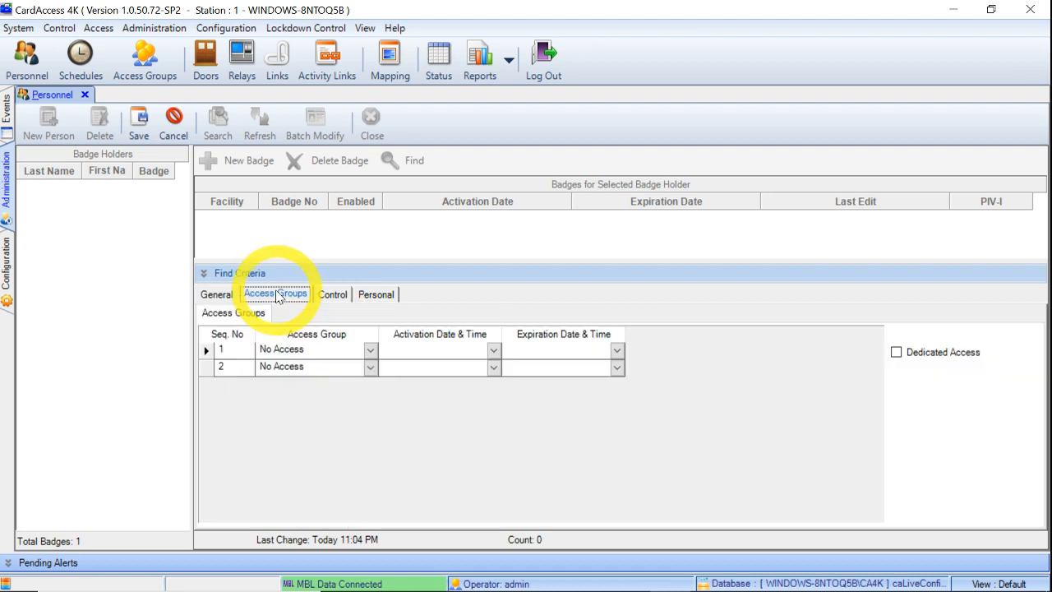
{"action": "left_click", "coordinate": [369, 351]}
{"action": "left_click", "coordinate": [371, 351]}
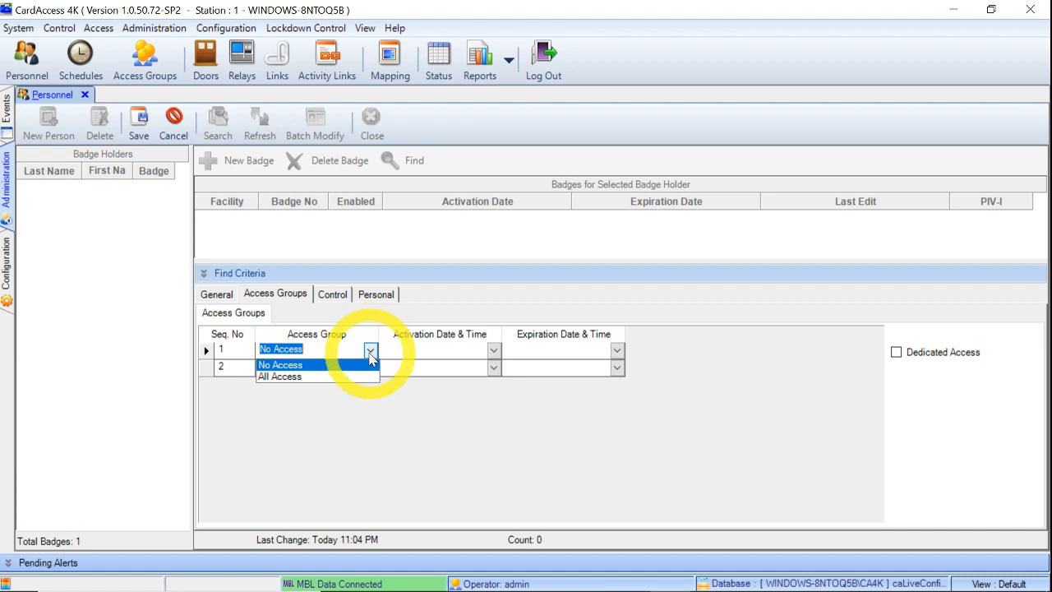
{"action": "left_click", "coordinate": [287, 377]}
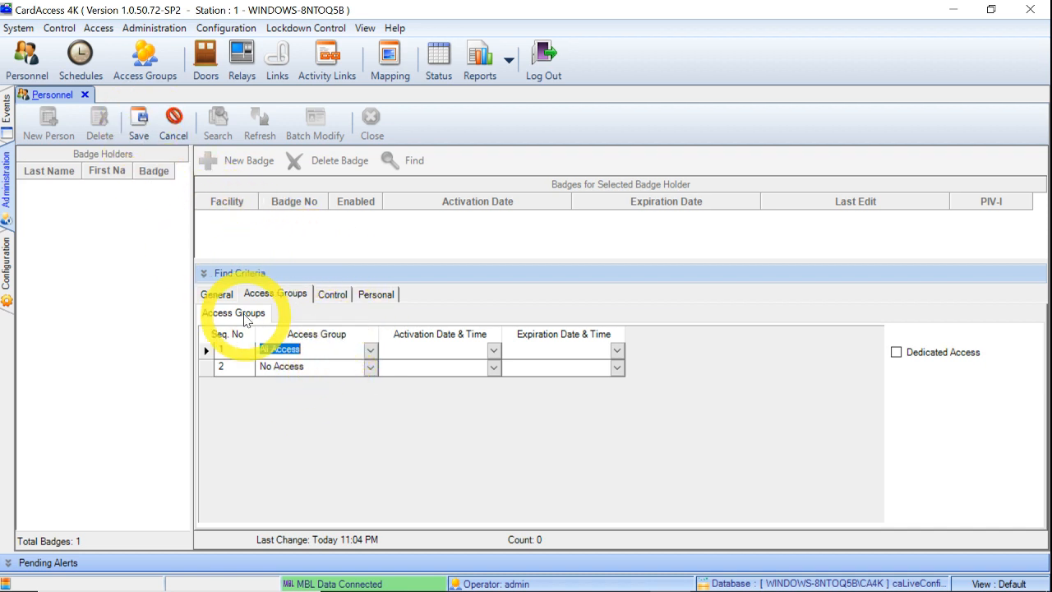
{"action": "left_click", "coordinate": [215, 293]}
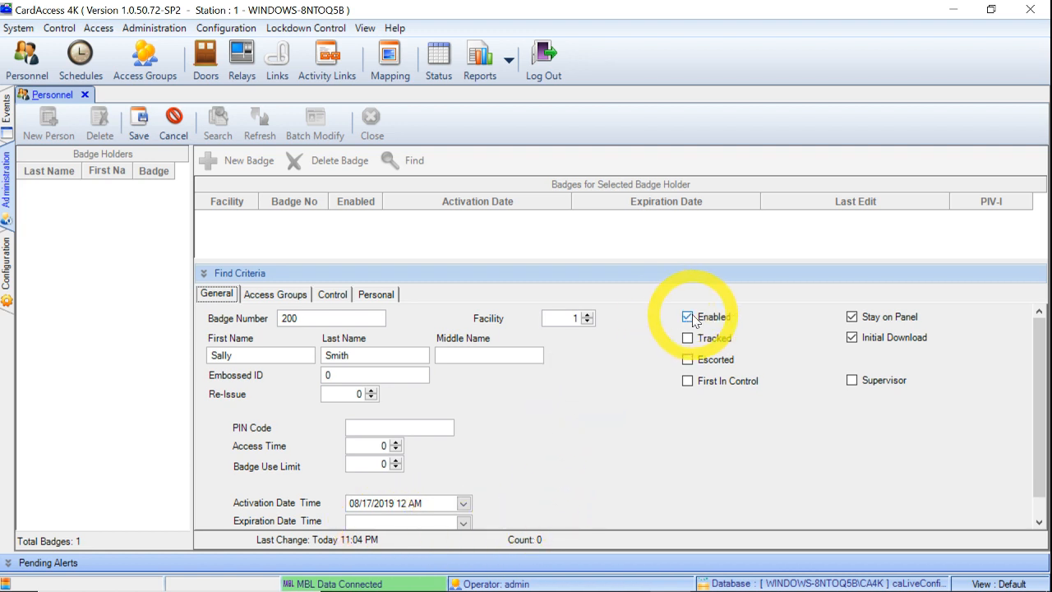
{"action": "left_click", "coordinate": [270, 296]}
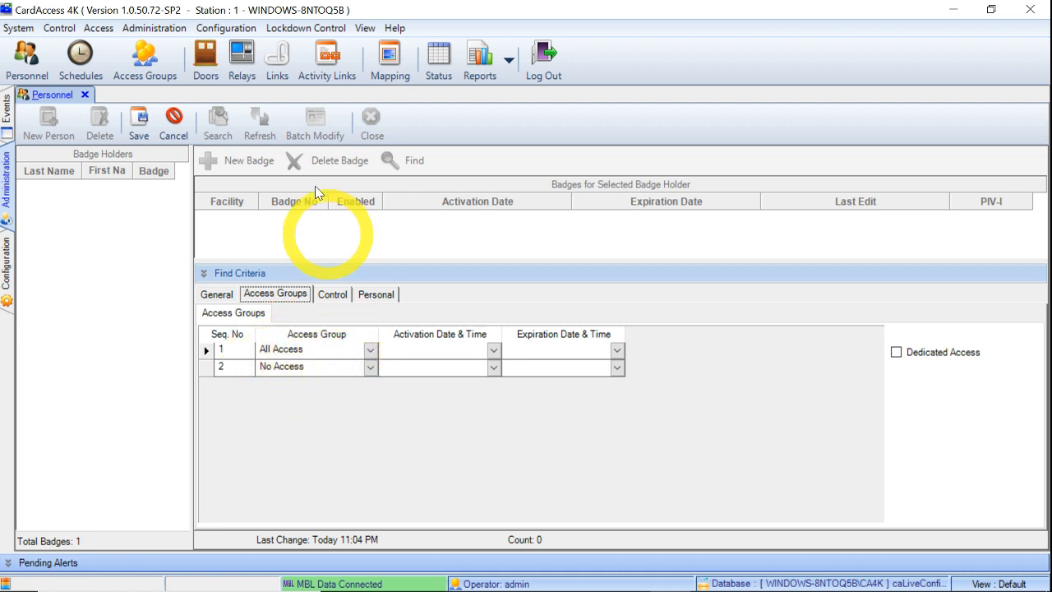
{"action": "left_click", "coordinate": [147, 139]}
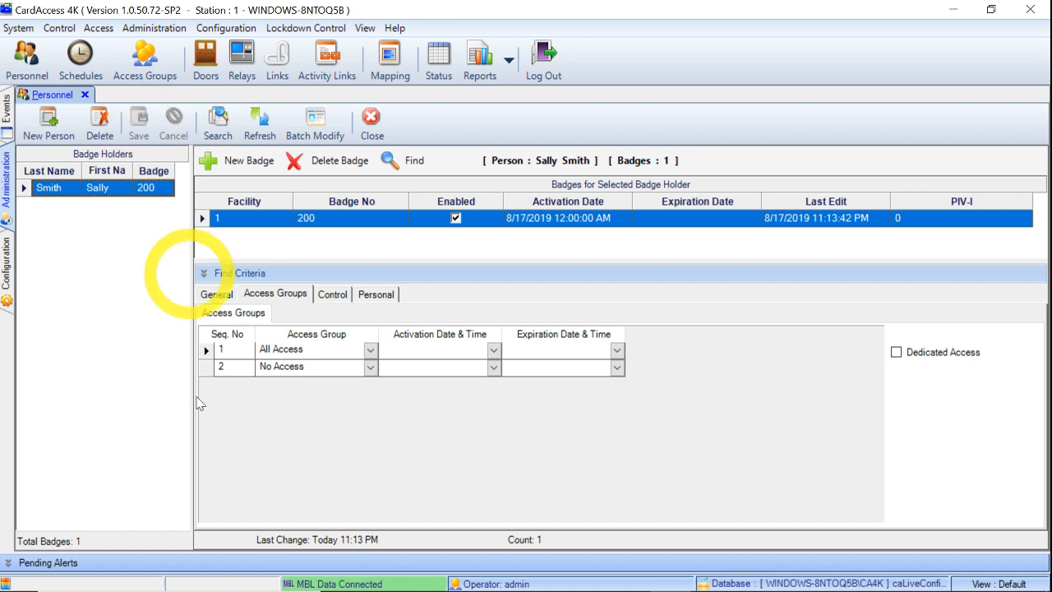
Step: Switch to Biomanager Client and reopen the Users list to show all five users
{"action": "mouse_move", "coordinate": [542, 589]}
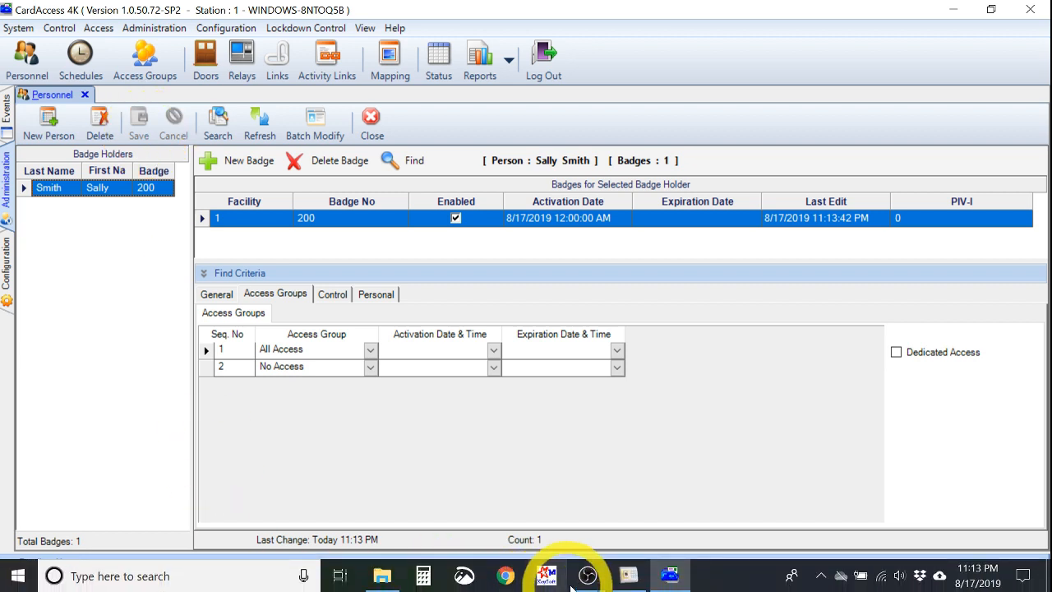
{"action": "left_click", "coordinate": [630, 575]}
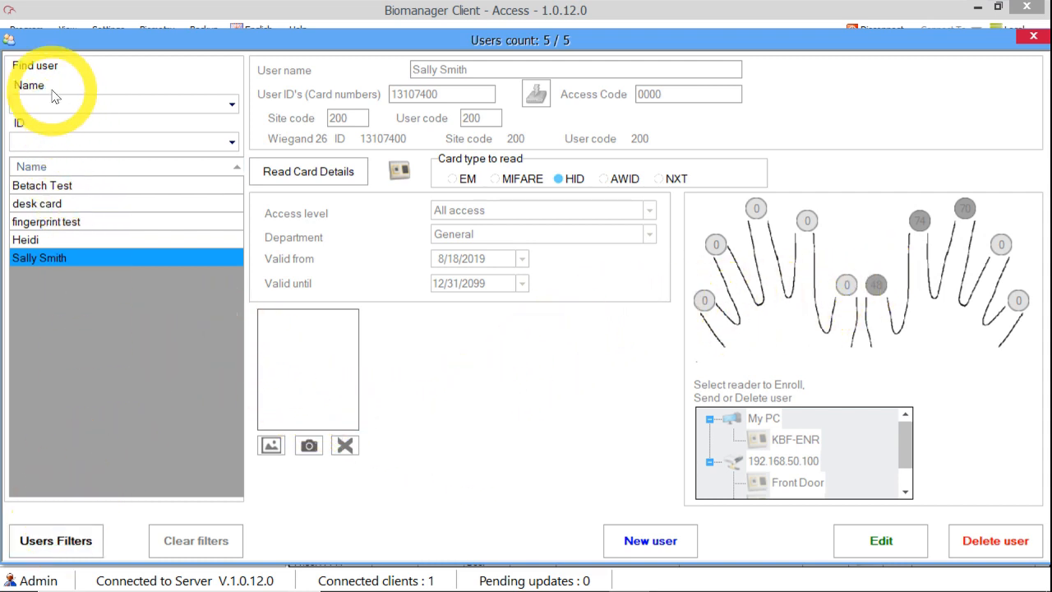
{"action": "left_click", "coordinate": [1043, 38]}
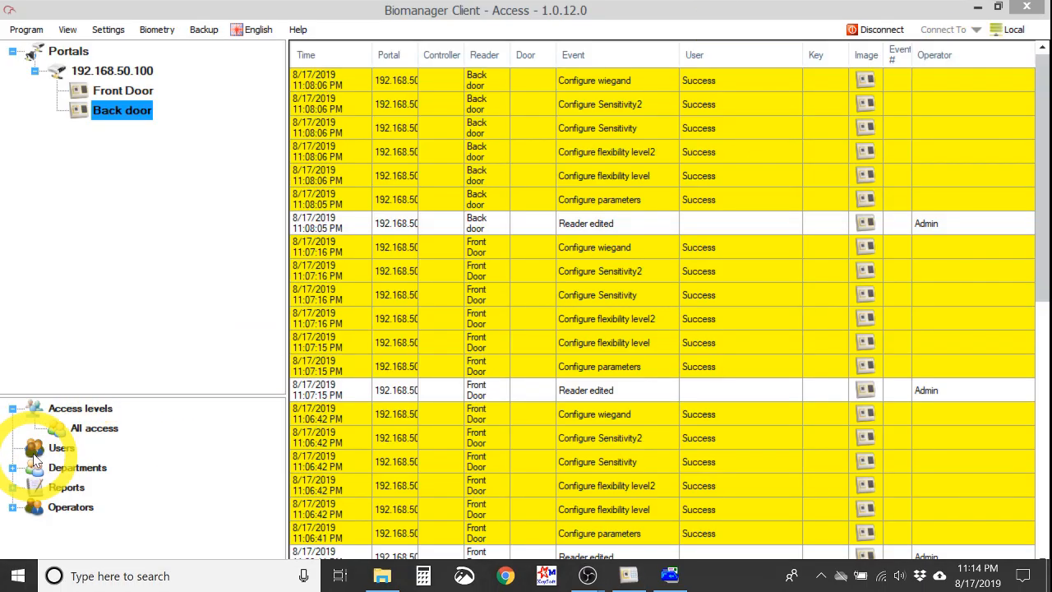
{"action": "double_click", "coordinate": [37, 448]}
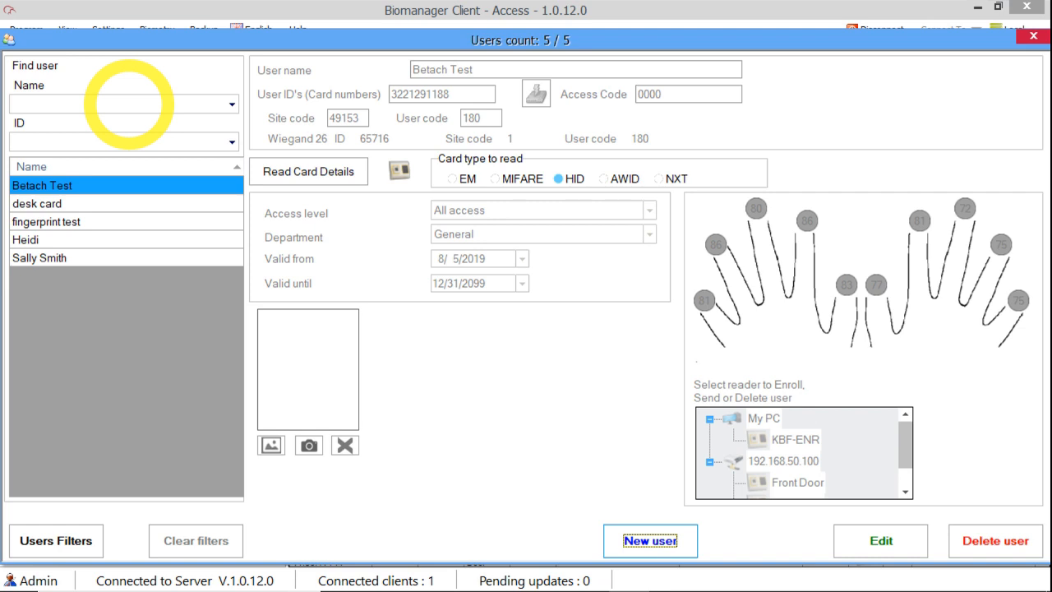
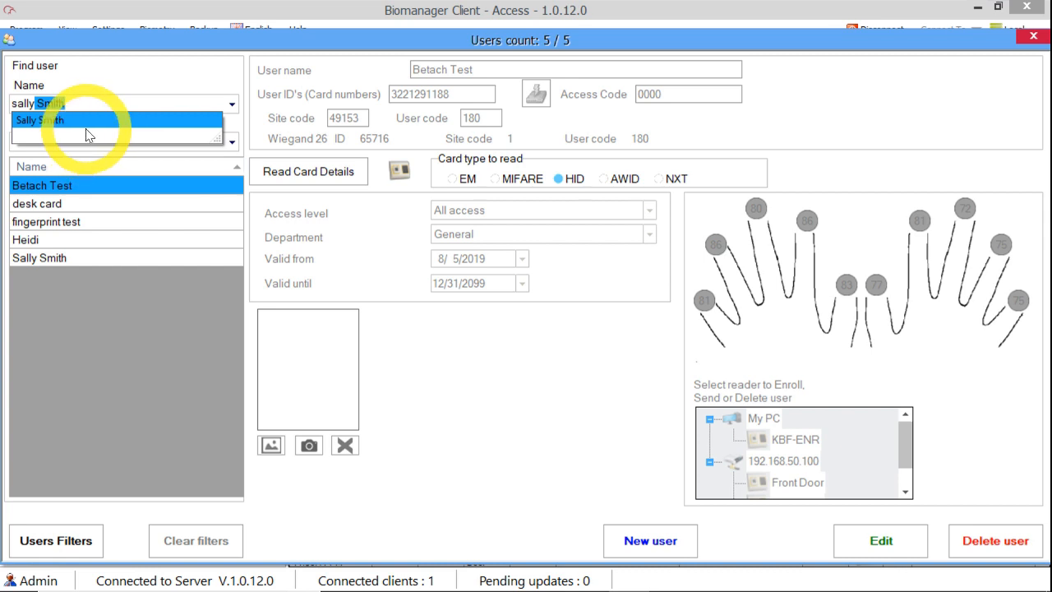
Step: Look up the synced user by name, then begin a blank new user with fingerprint enrollment
{"action": "left_click", "coordinate": [129, 87]}
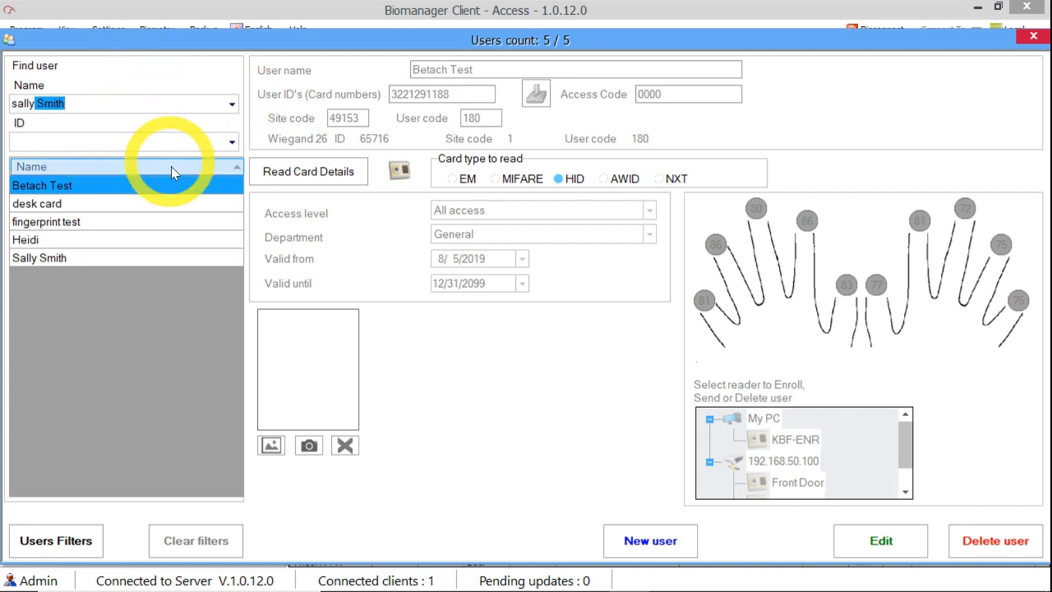
{"action": "left_click", "coordinate": [631, 543]}
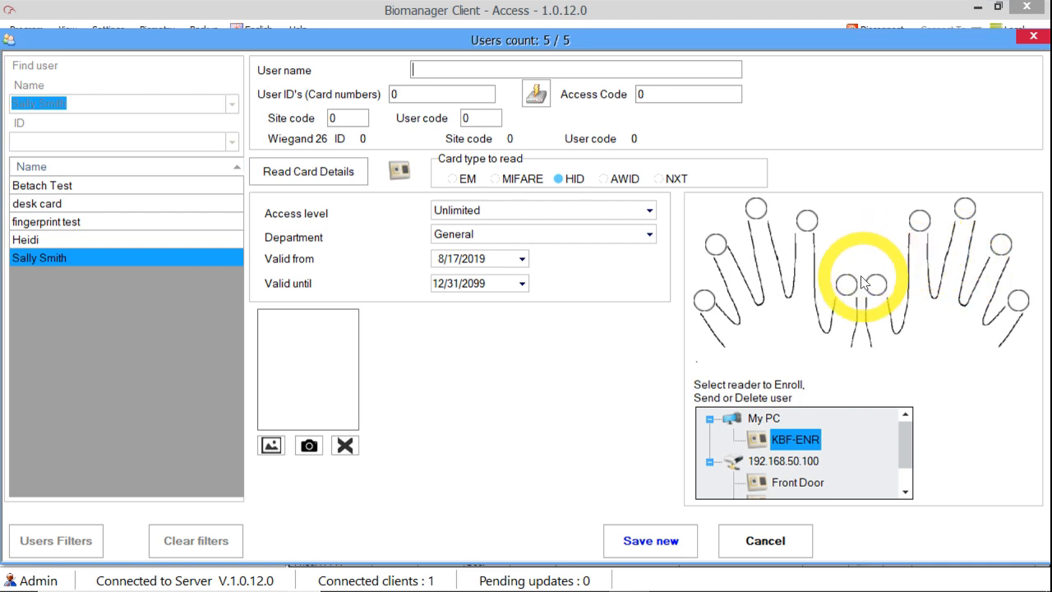
{"action": "right_click", "coordinate": [811, 228]}
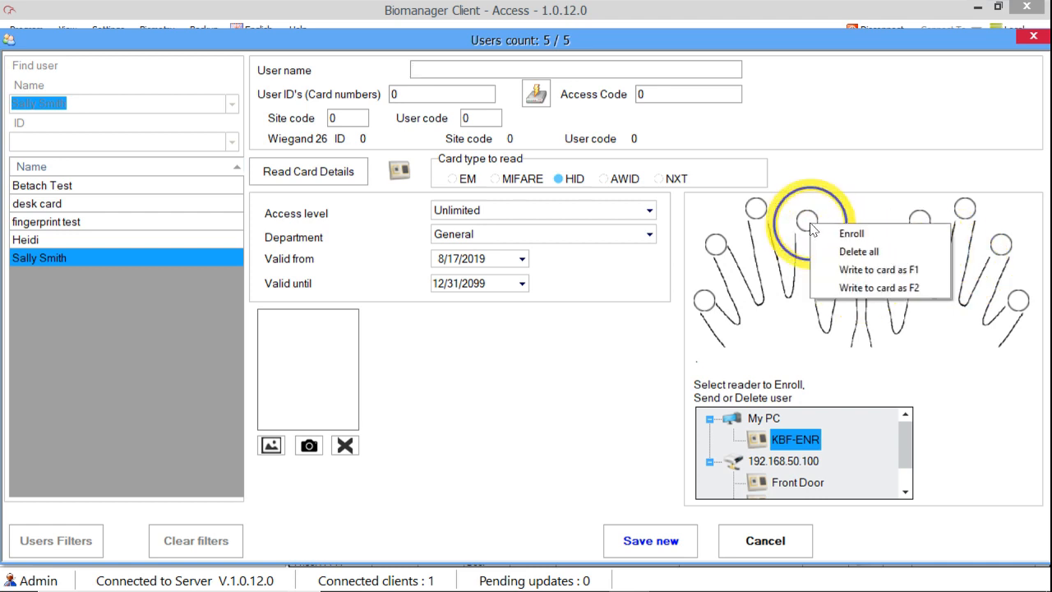
{"action": "left_click", "coordinate": [853, 235]}
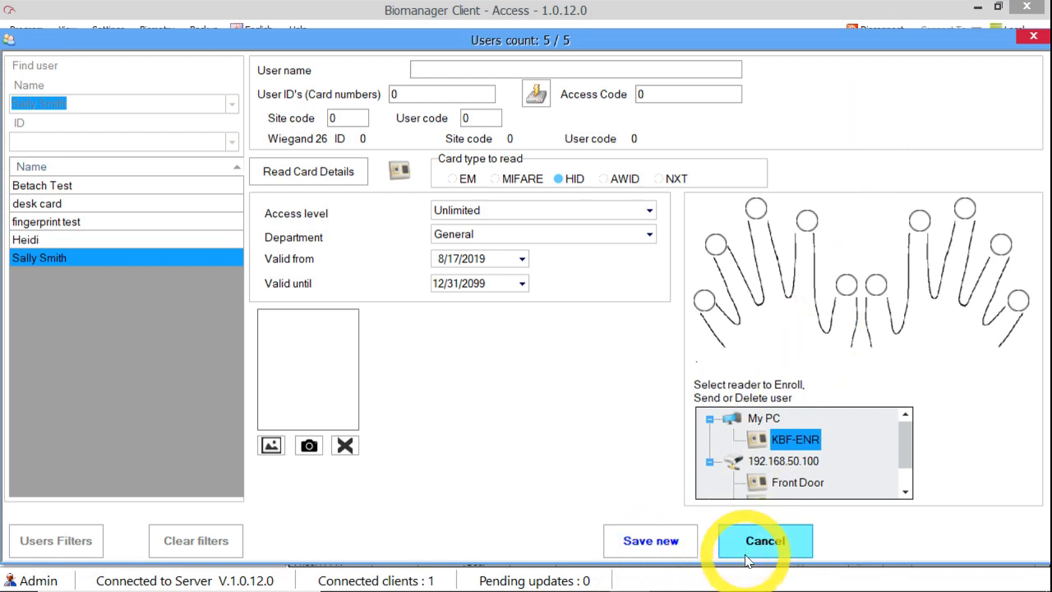
{"action": "mouse_move", "coordinate": [625, 579]}
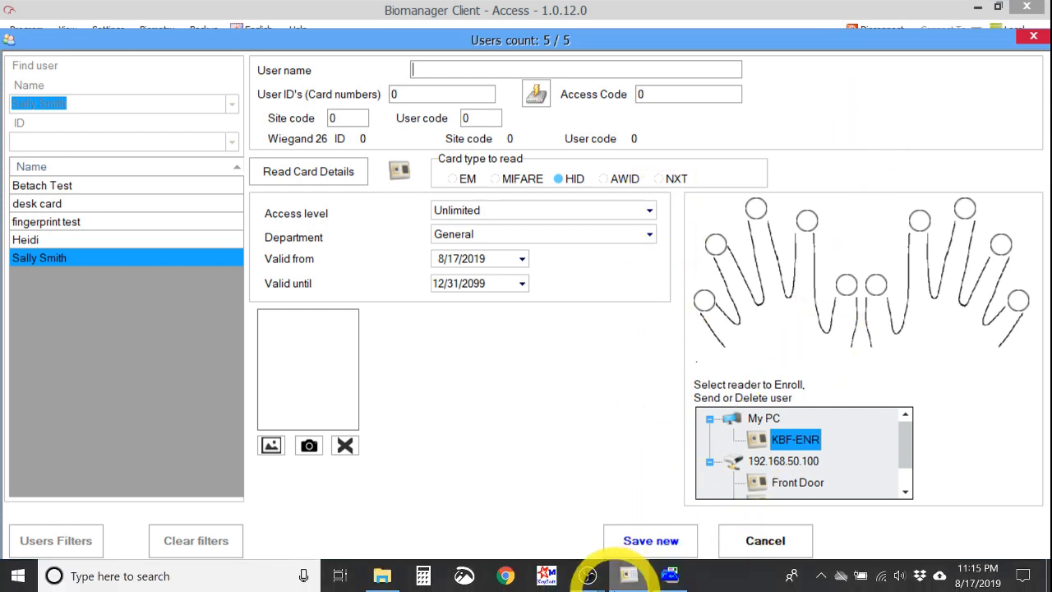
{"action": "left_click", "coordinate": [670, 576]}
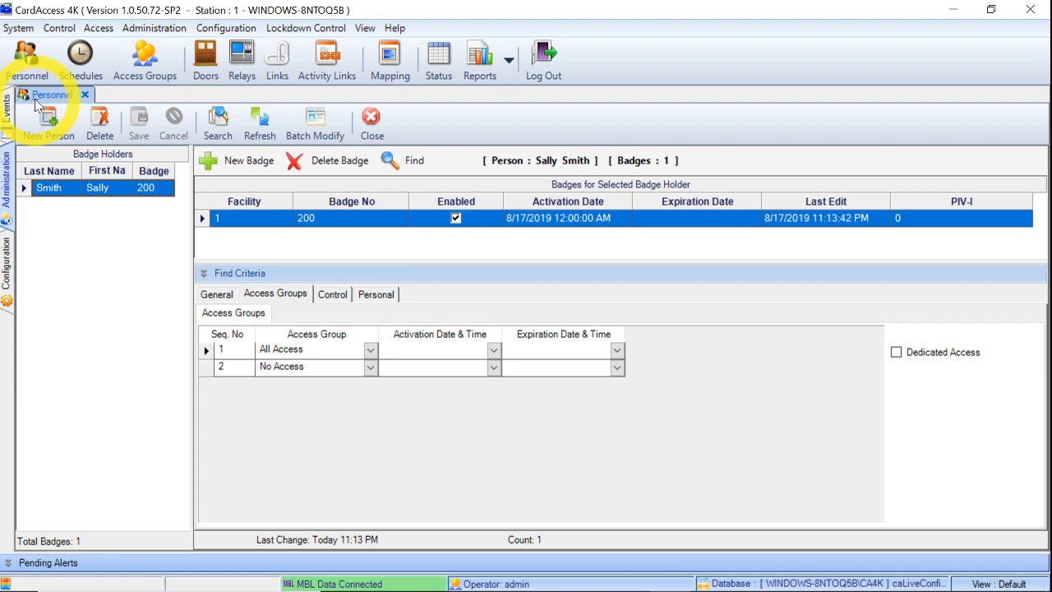
{"action": "left_click", "coordinate": [27, 54]}
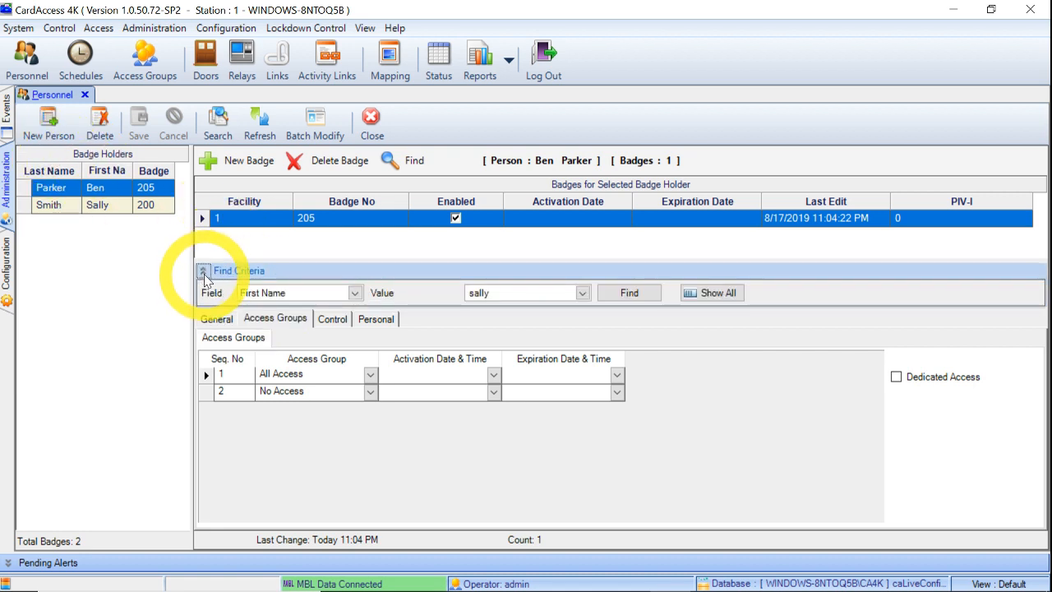
{"action": "left_click", "coordinate": [204, 275]}
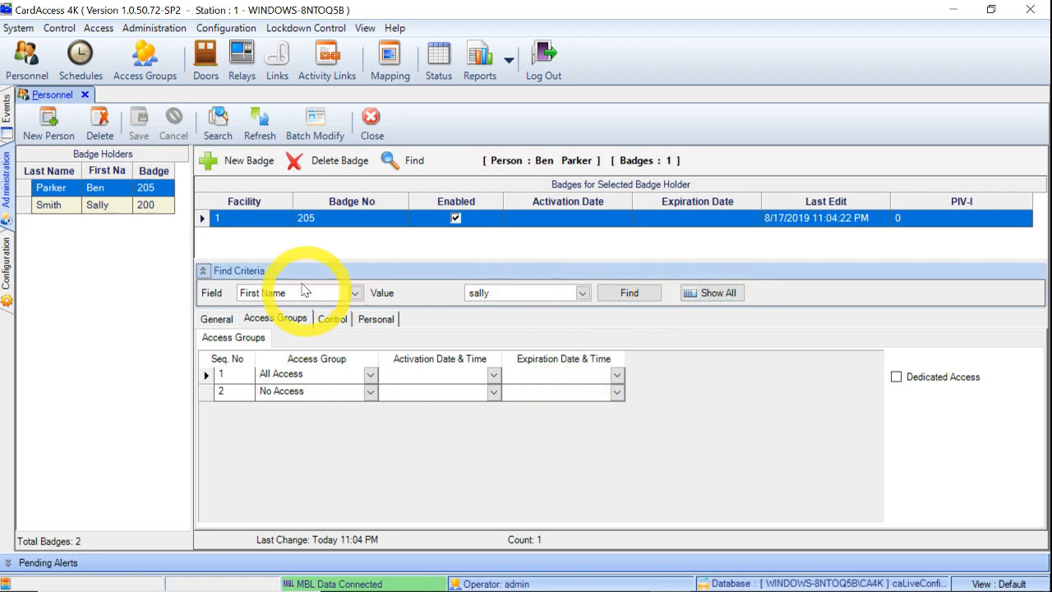
{"action": "left_click", "coordinate": [219, 320]}
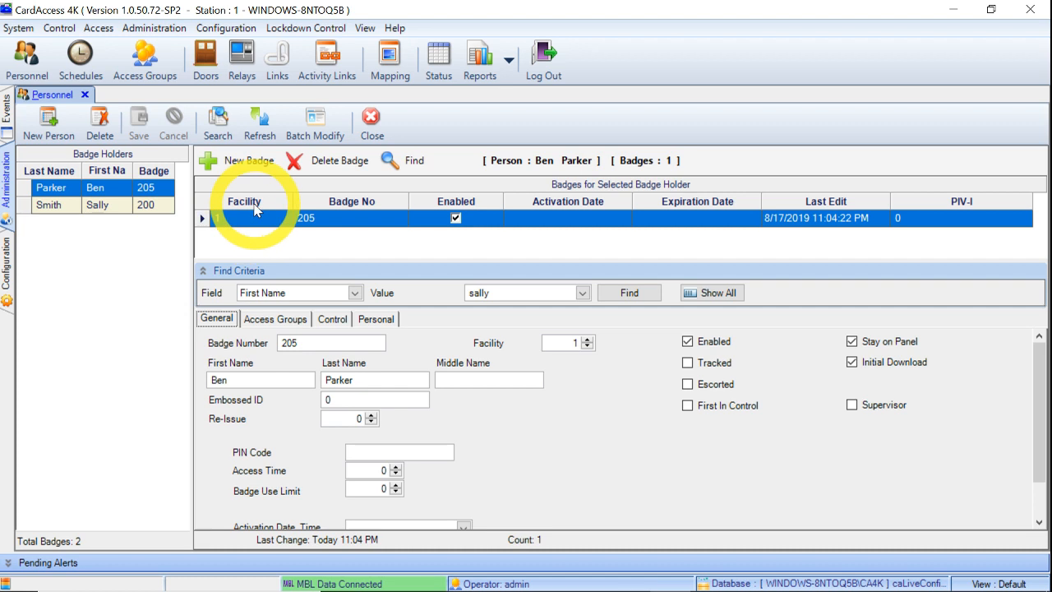
Step: Create a blank new person record and view its Access Groups, both still No Access
{"action": "left_click", "coordinate": [51, 123]}
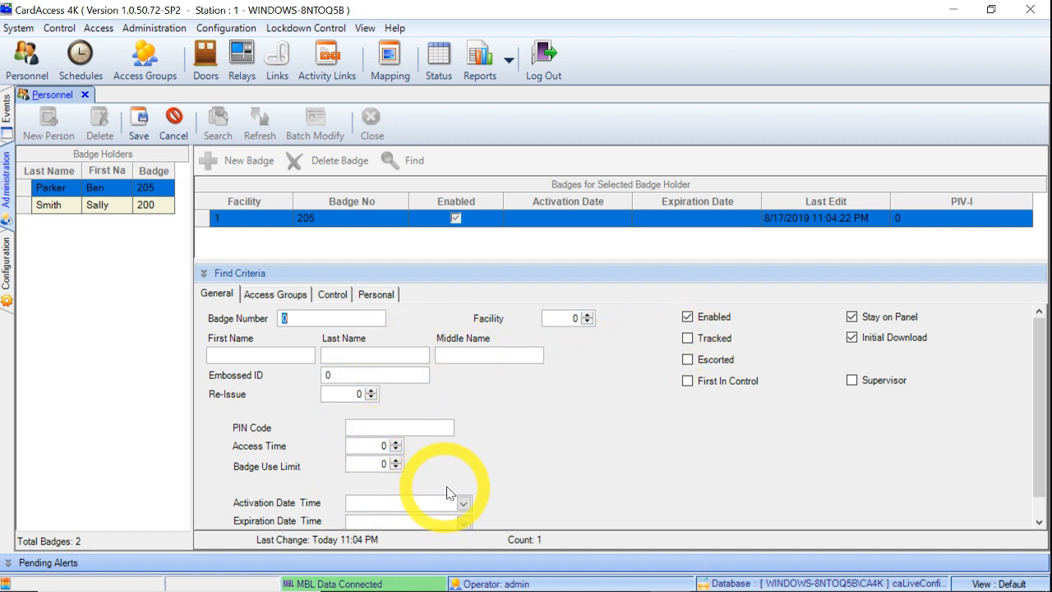
{"action": "scroll", "coordinate": [464, 479], "scroll_direction": "down", "scroll_amount": 1}
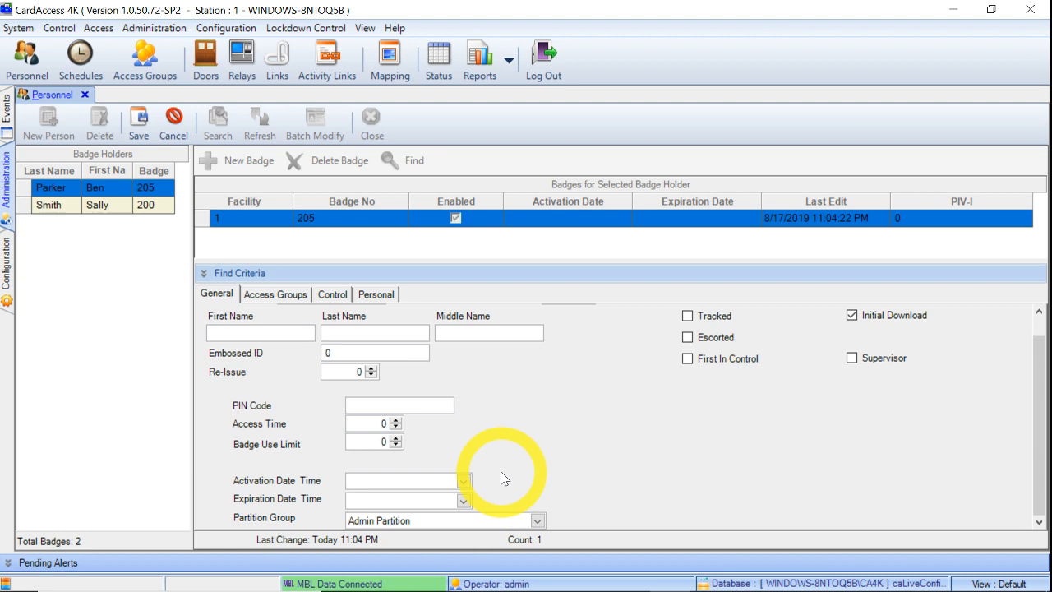
{"action": "scroll", "coordinate": [507, 477], "scroll_direction": "up", "scroll_amount": 1}
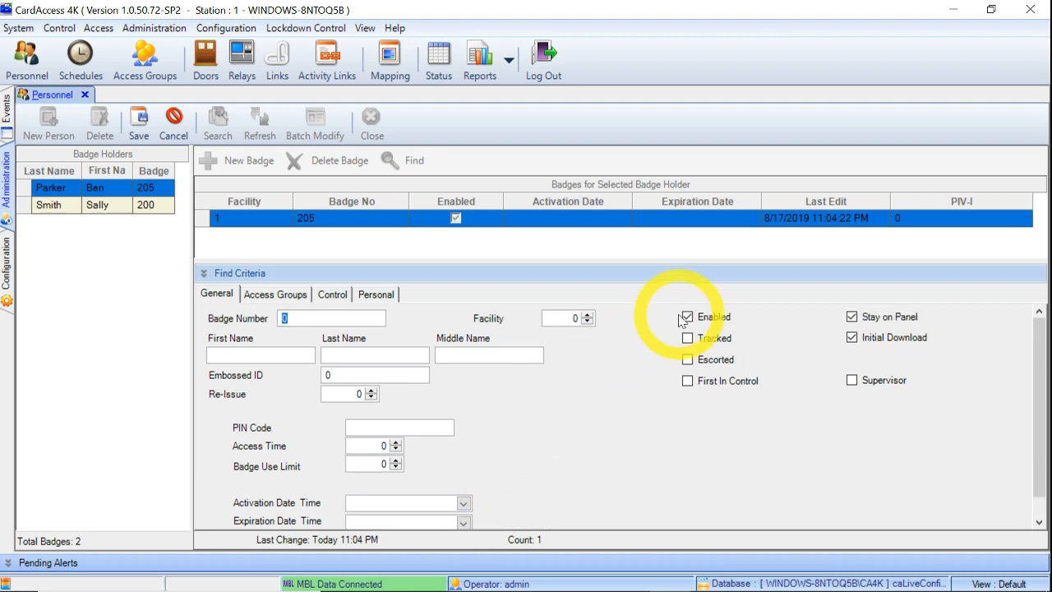
{"action": "left_click", "coordinate": [268, 294]}
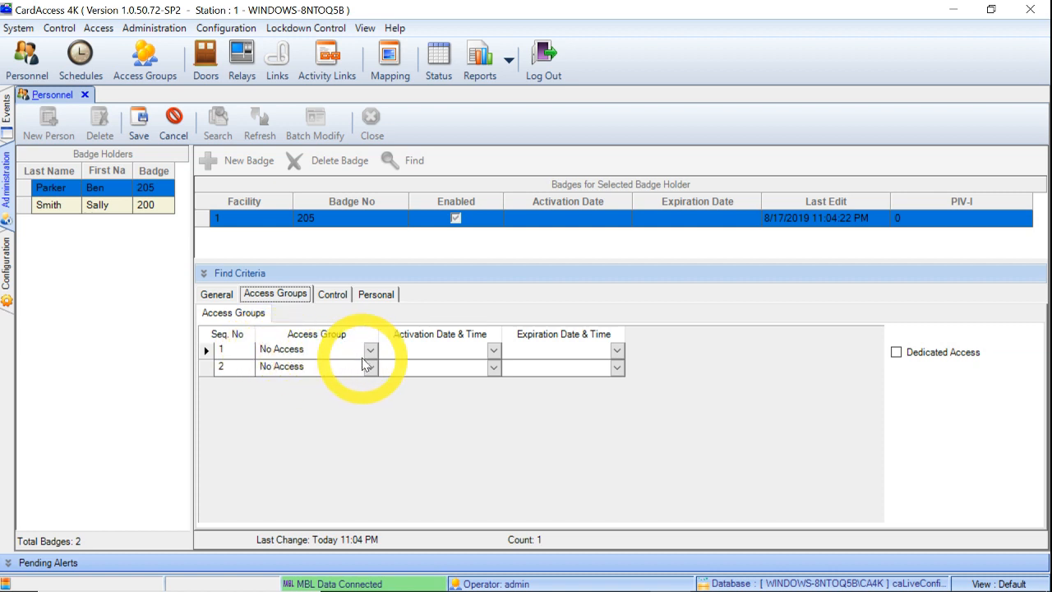